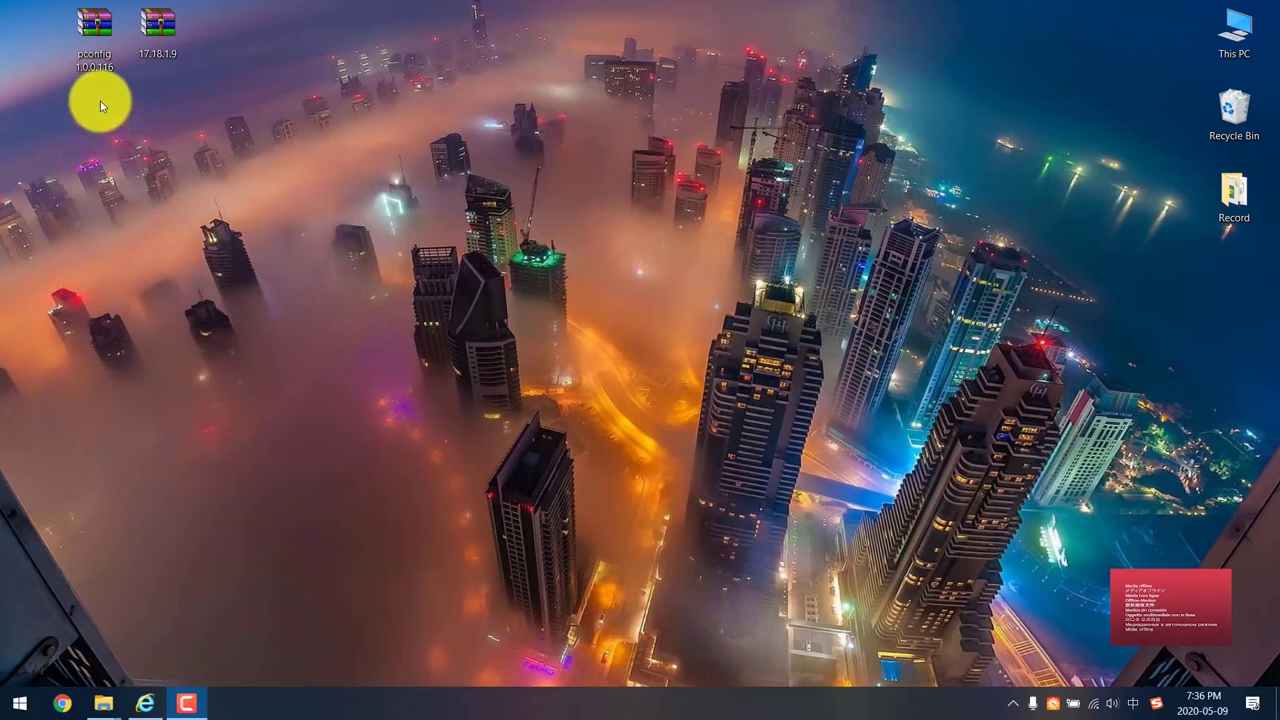
Step: Extract the pconfig 1.0.0.116 and 17.18.1.9 archives with WinRAR, each into its own desktop folder
drag(190, 92, 80, 23)
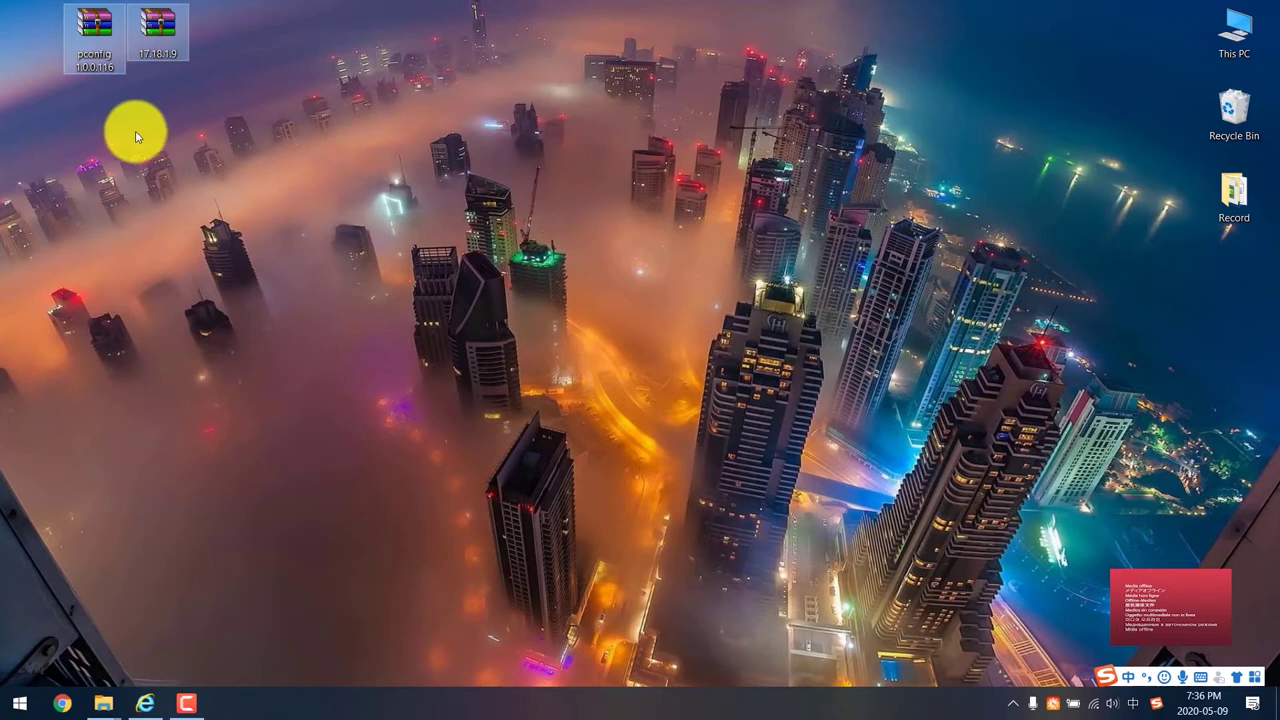
click(114, 149)
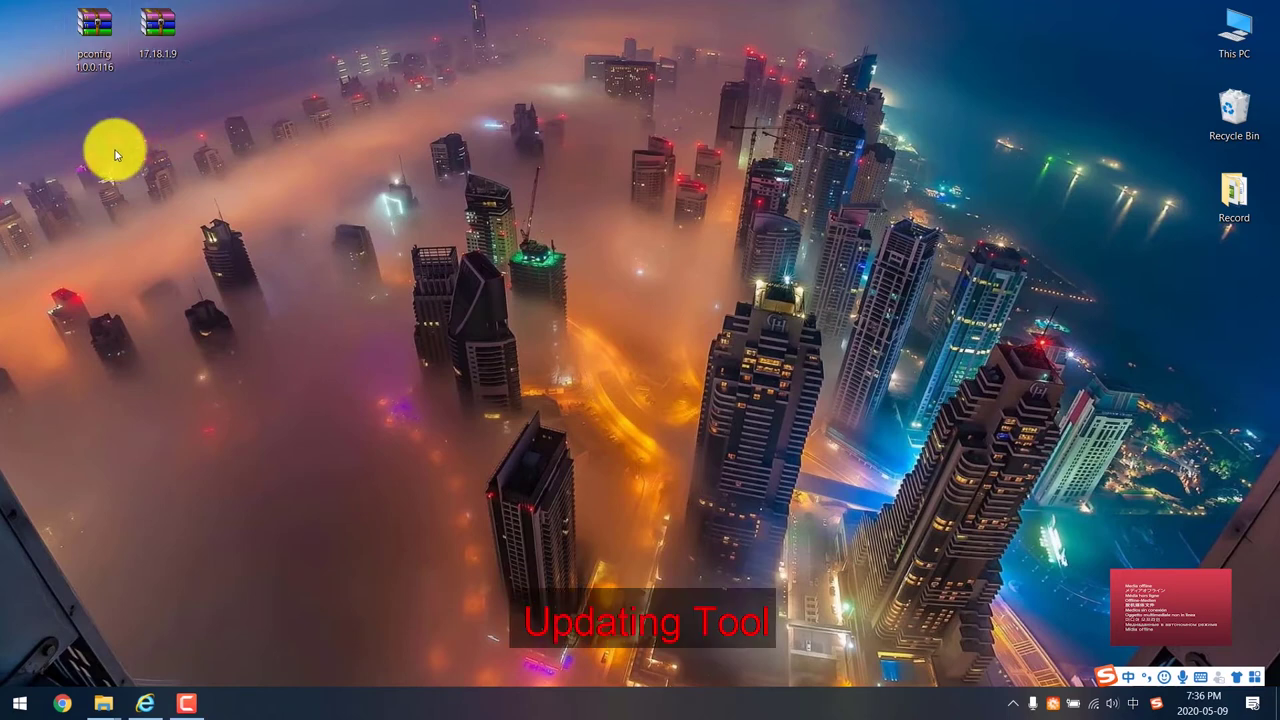
right_click(104, 49)
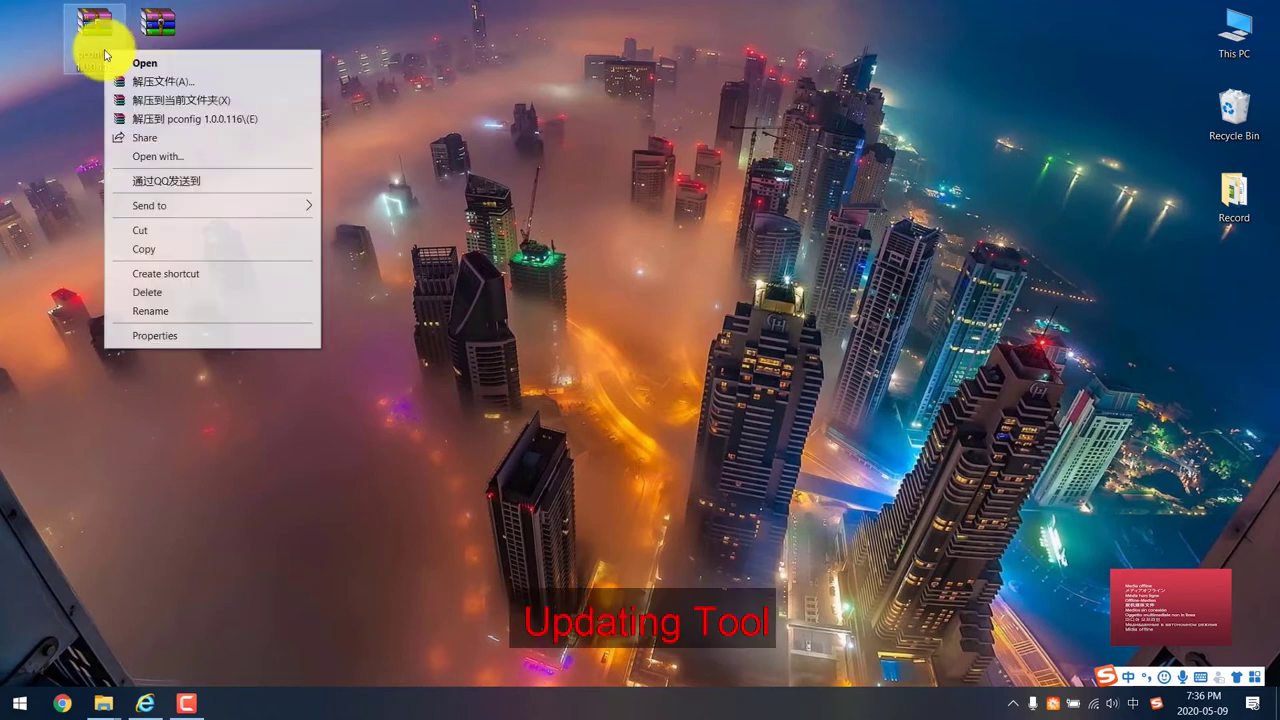
click(146, 119)
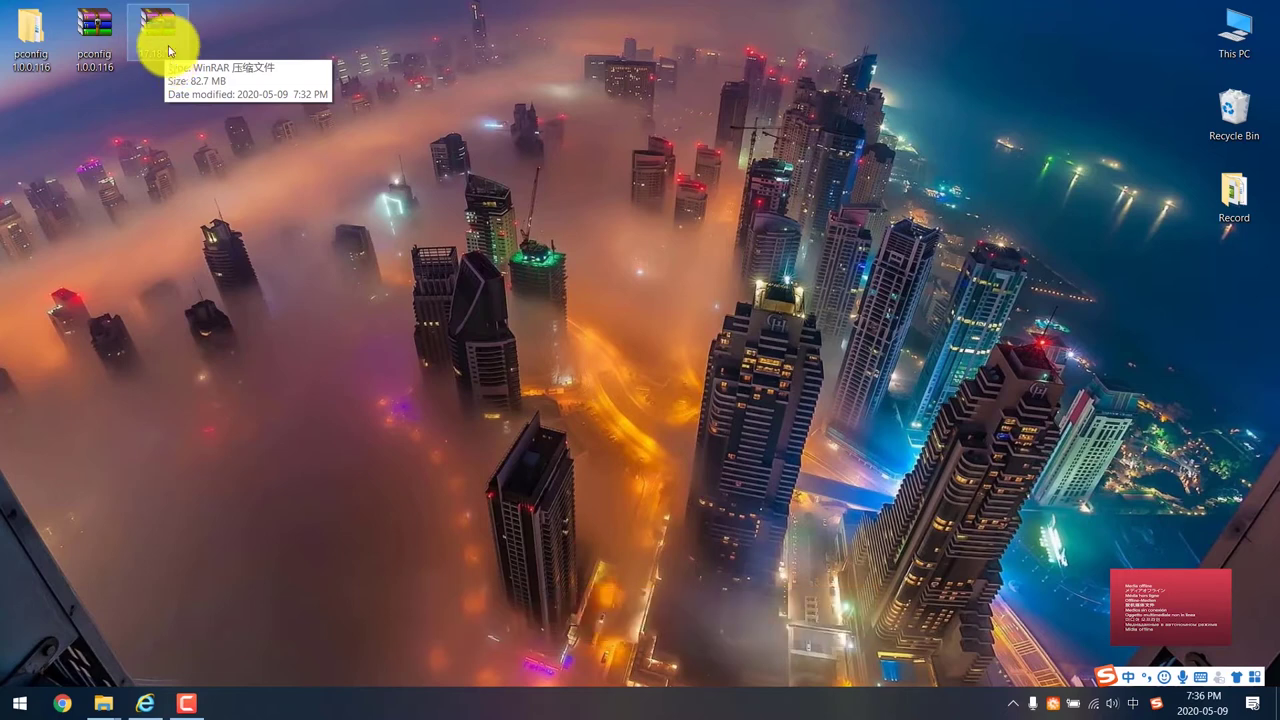
right_click(167, 42)
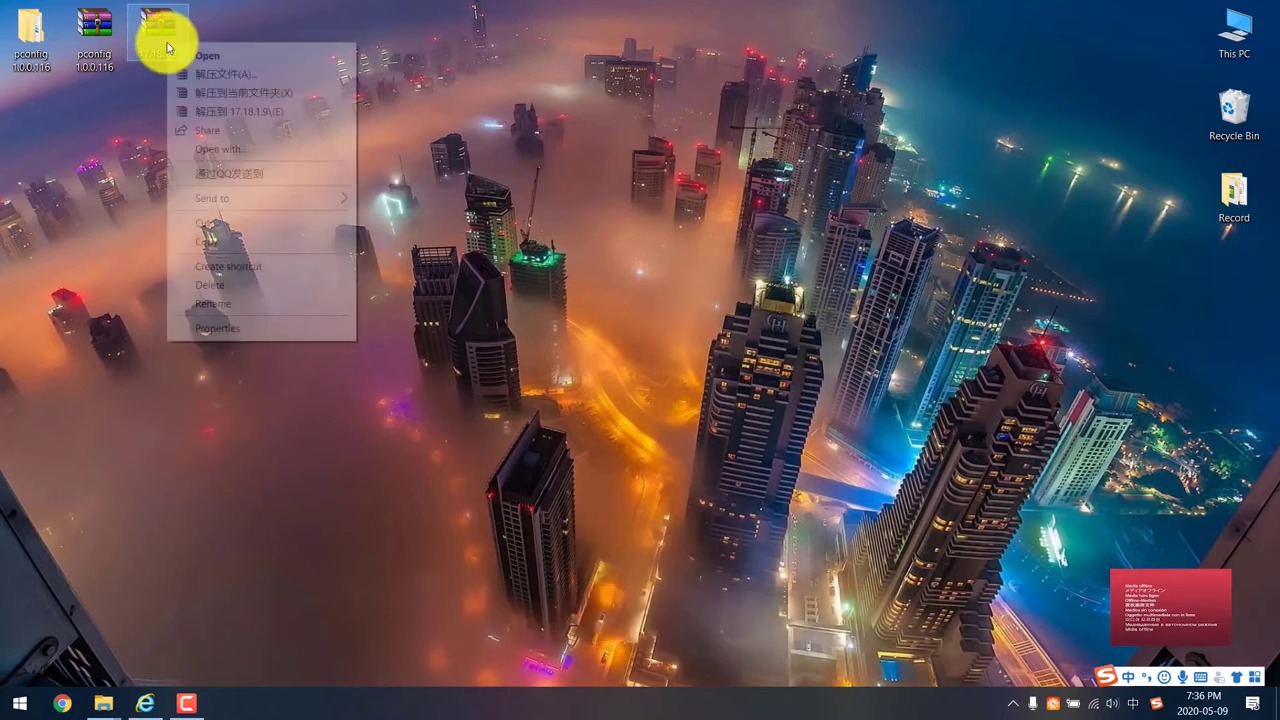
click(277, 112)
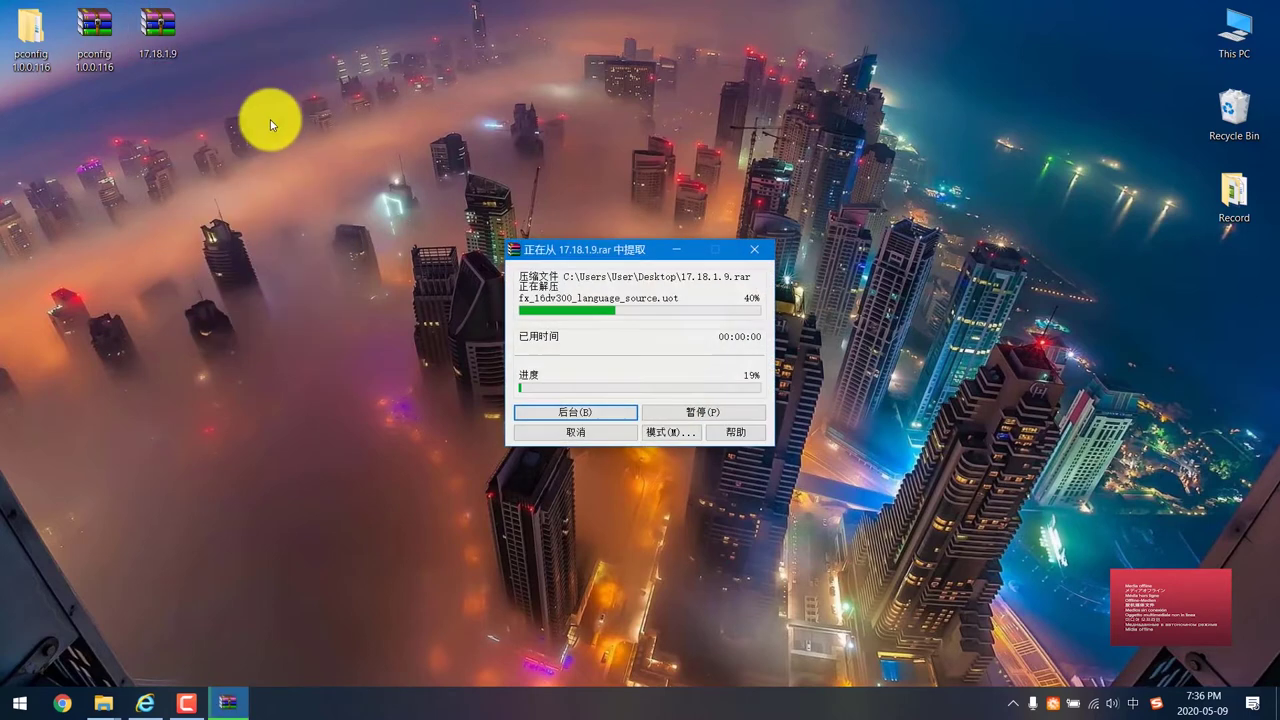
Step: Open pconfig 1.0.0.116 > pconfig 1.0.0.116 > pconfig and launch the pConfig application
double_click(38, 55)
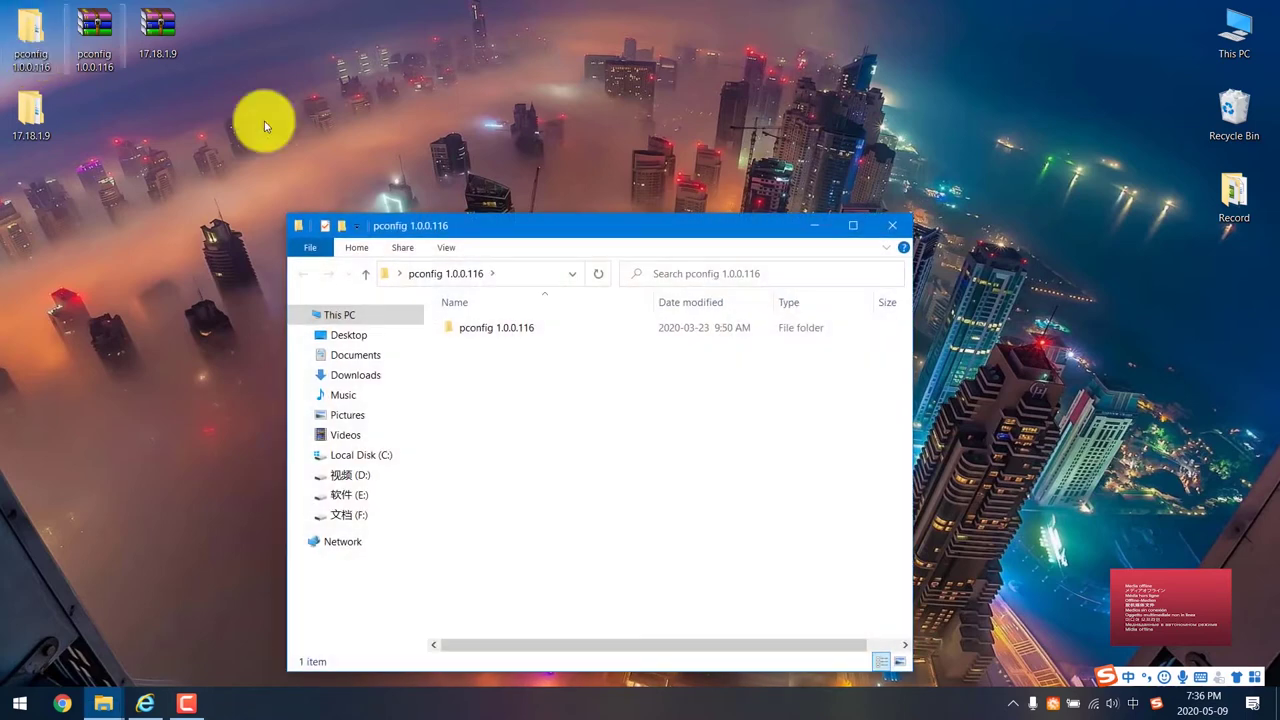
double_click(505, 333)
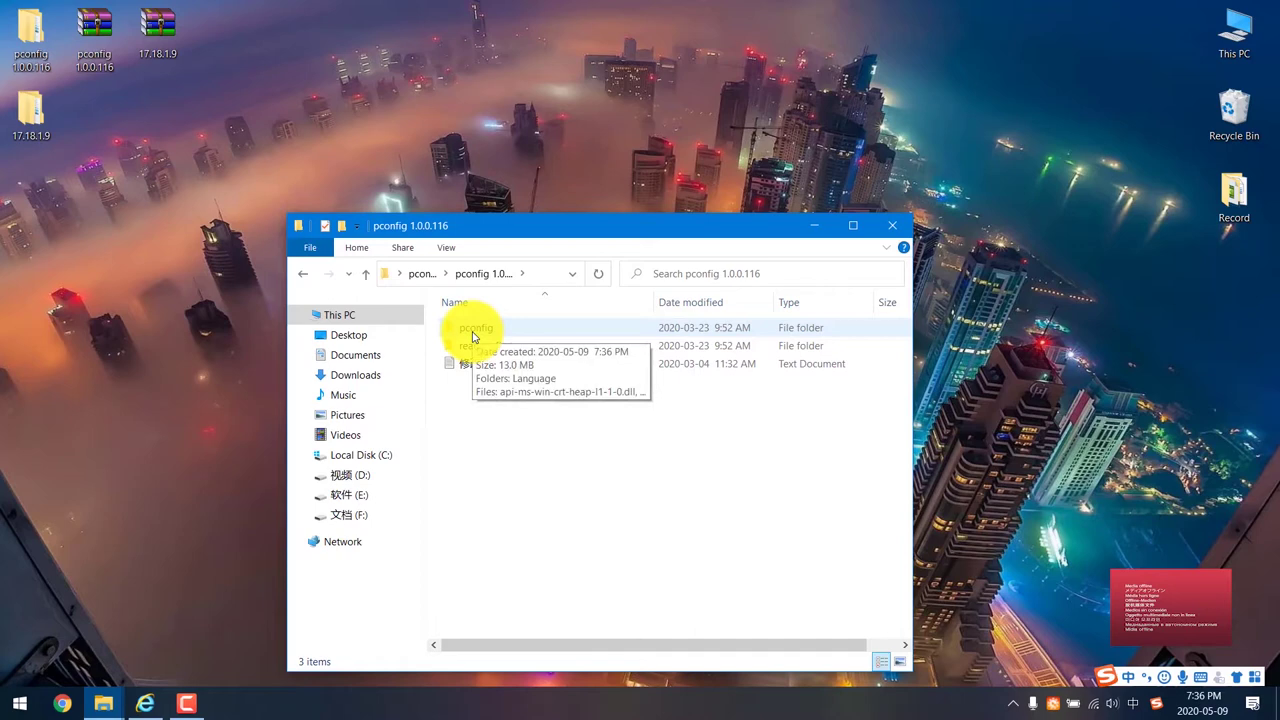
double_click(474, 333)
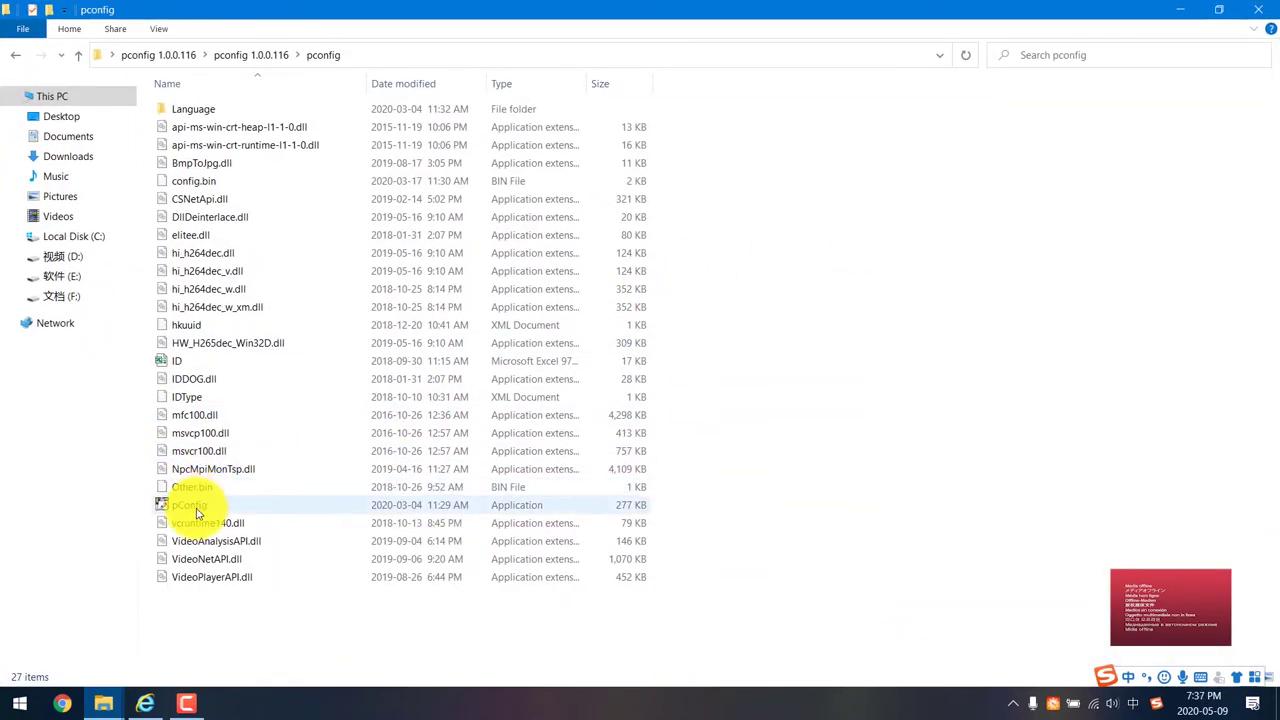
click(197, 510)
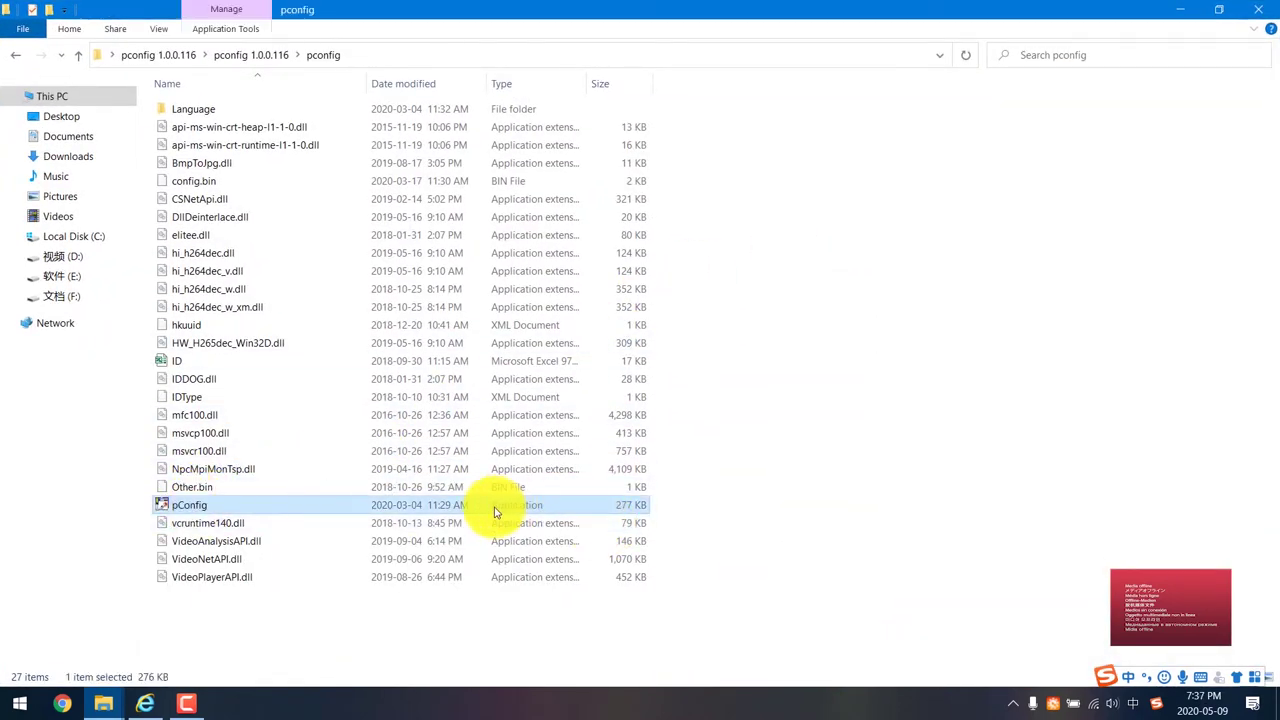
double_click(195, 505)
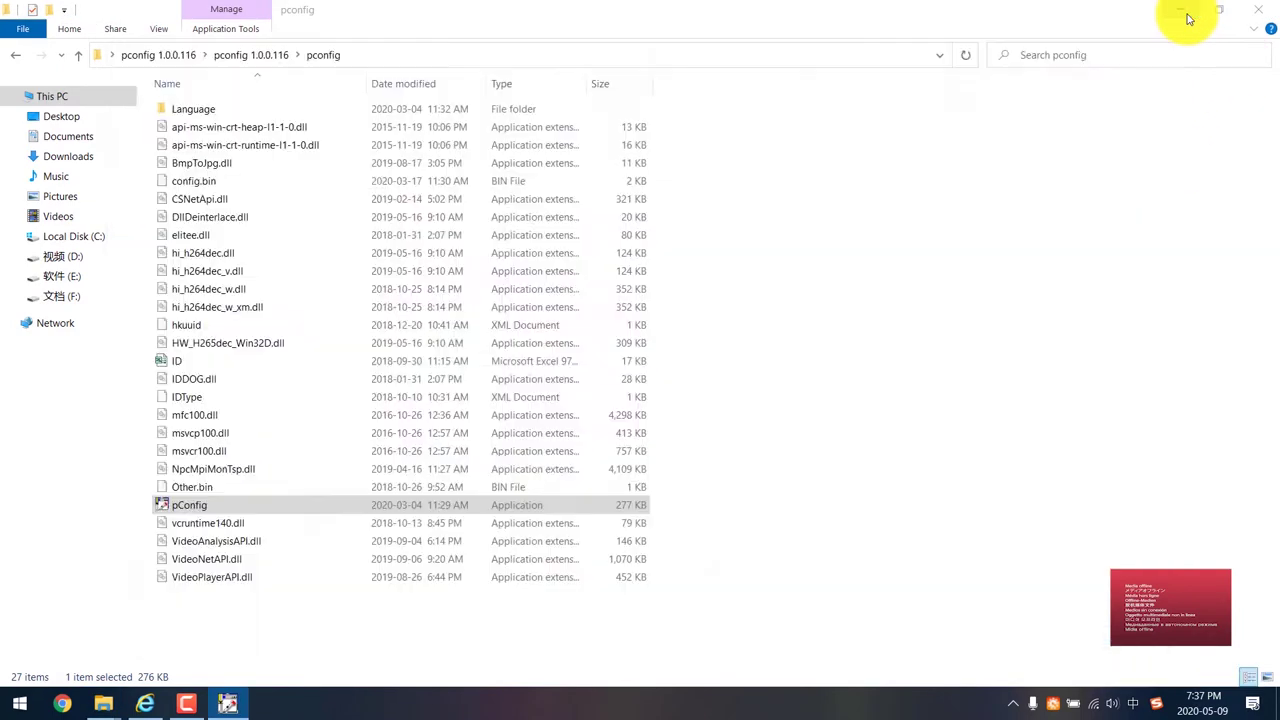
Step: Open the 17.18.1.9 folder, search for cameras, and tick IPC1000 at 192.168.1.88
click(1188, 12)
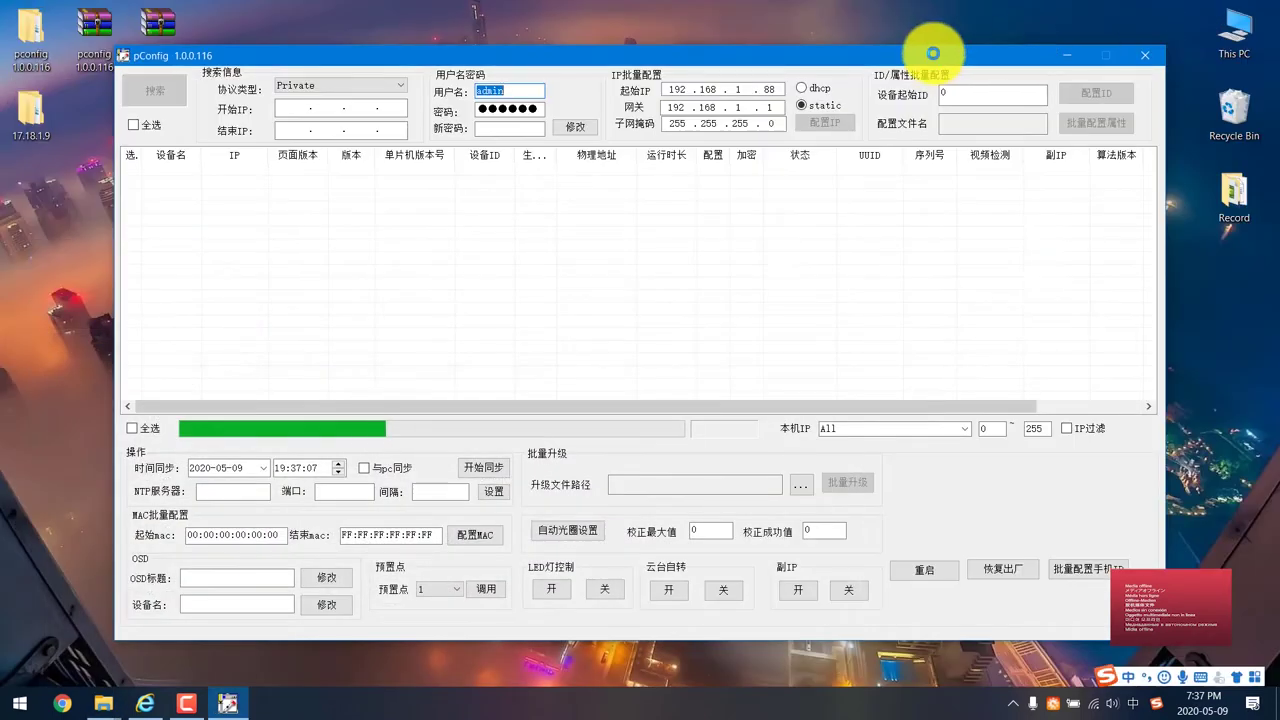
double_click(38, 110)
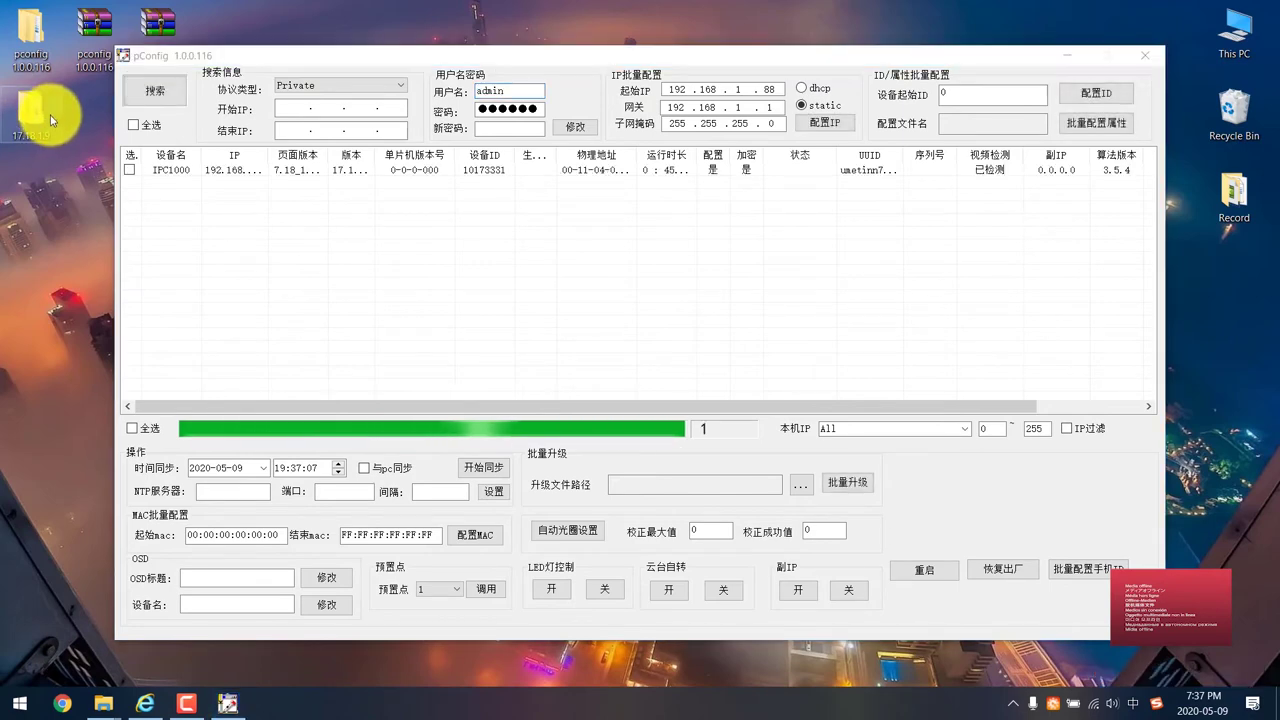
click(168, 121)
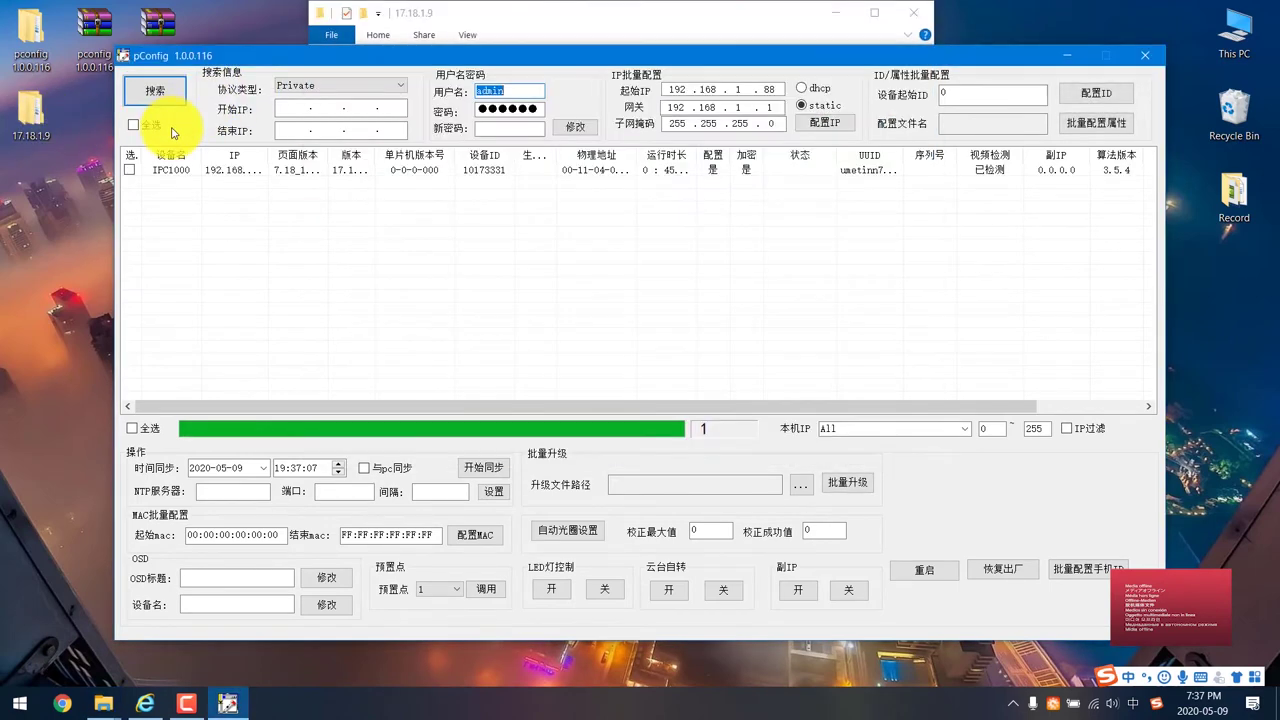
click(160, 102)
click(129, 170)
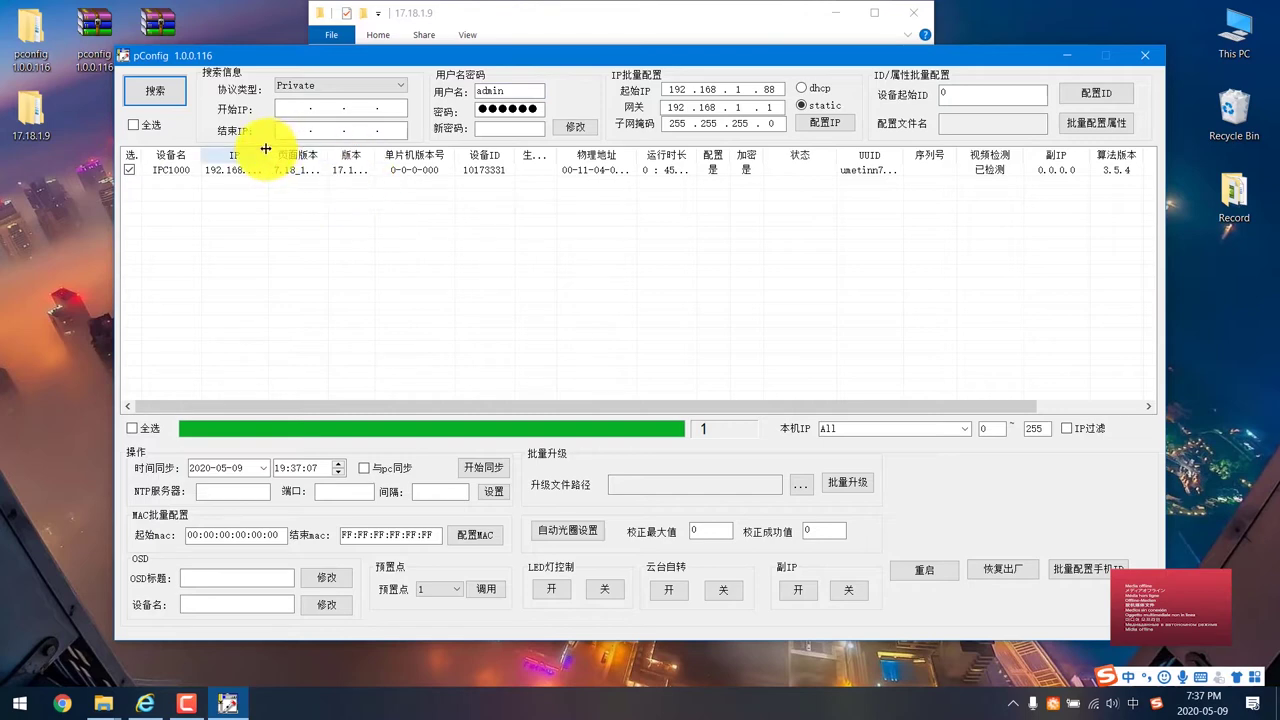
drag(272, 153, 528, 163)
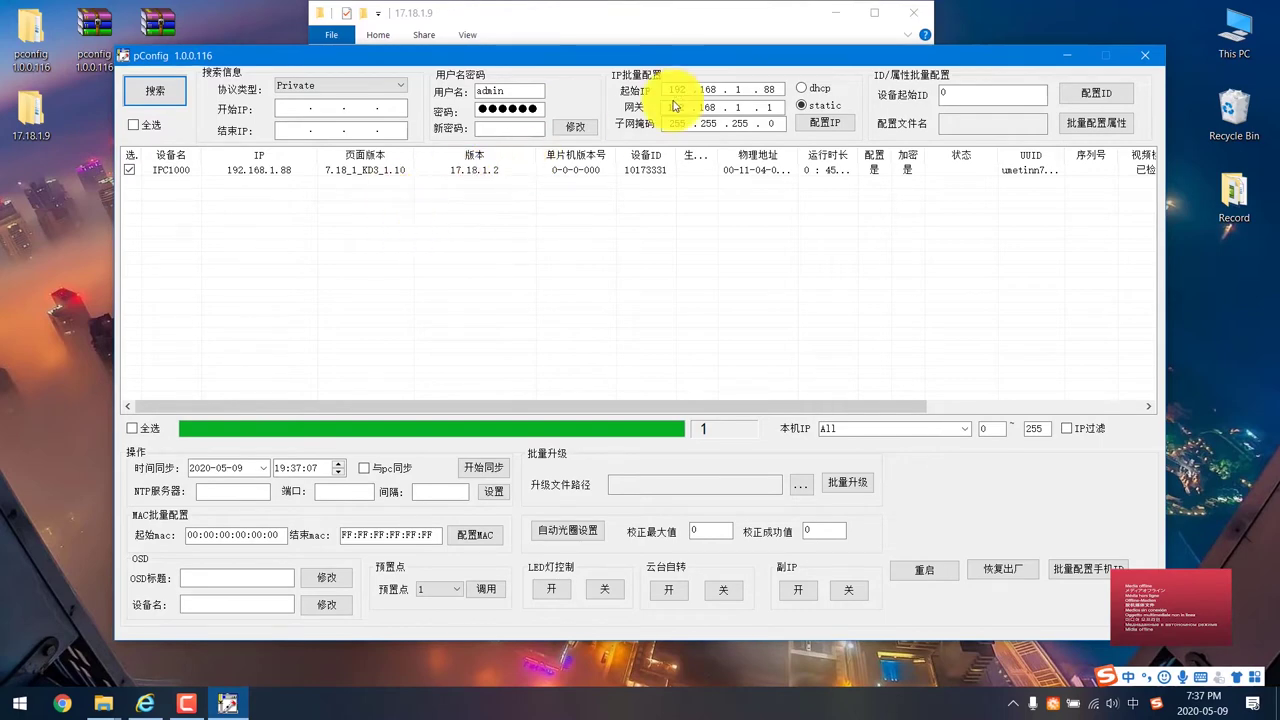
click(615, 22)
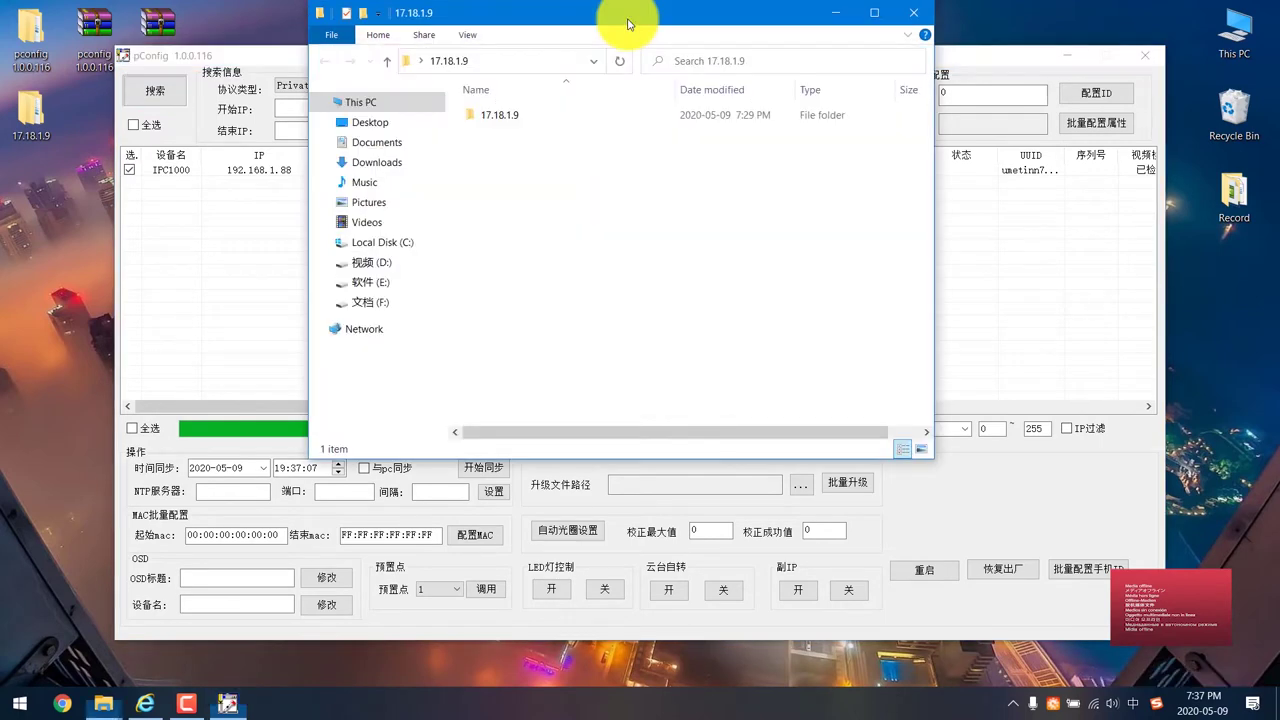
Step: Open the Product Upgrade Sequence notes listing the five .uot packages in order
double_click(493, 120)
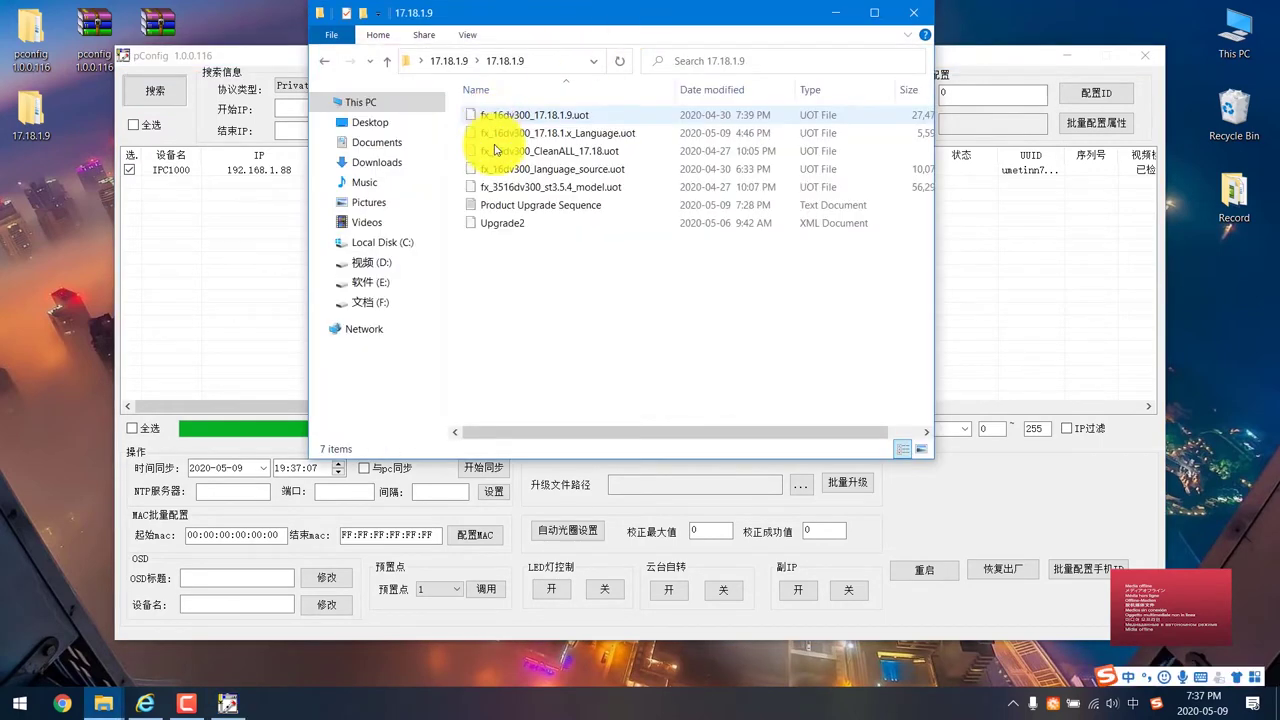
double_click(571, 207)
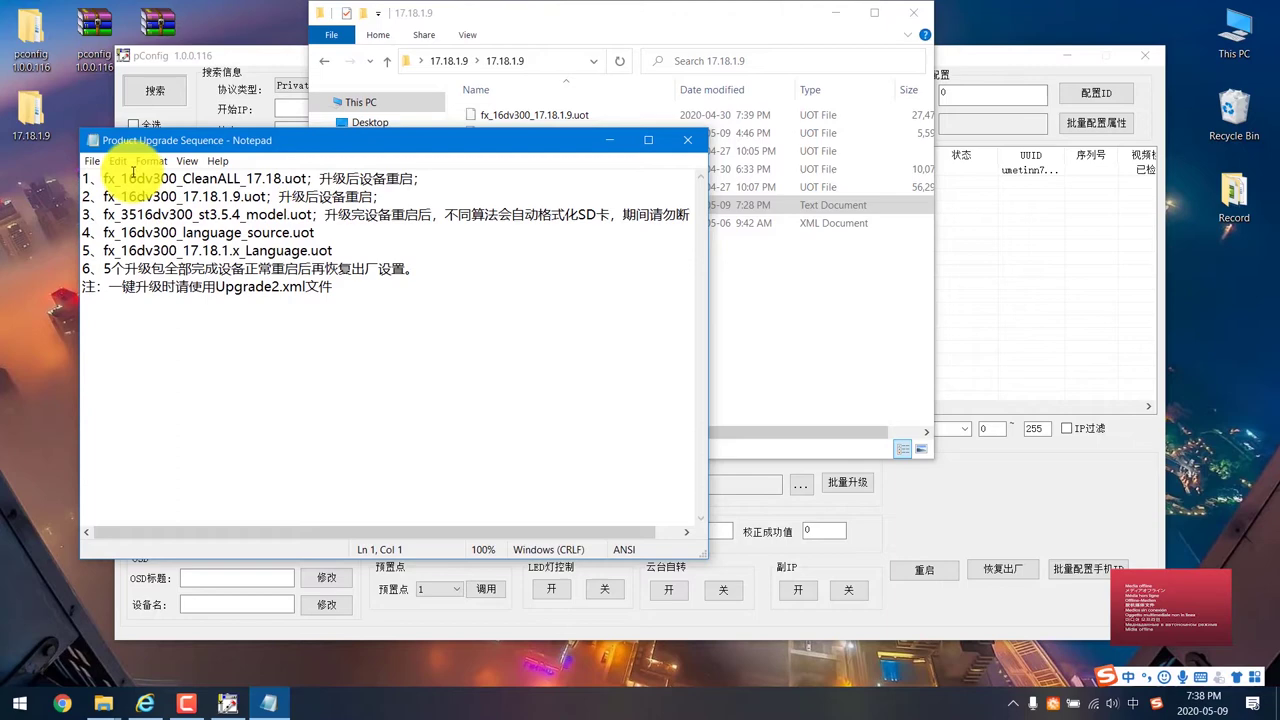
drag(104, 178, 299, 177)
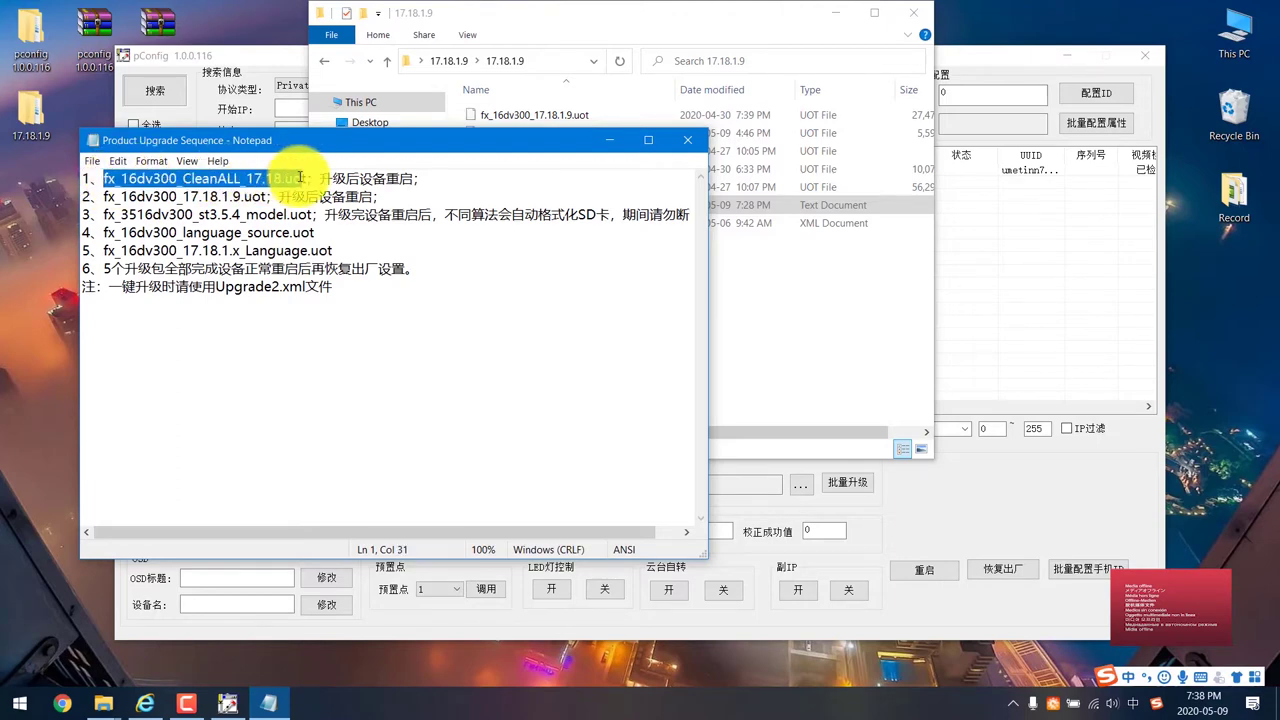
click(1045, 240)
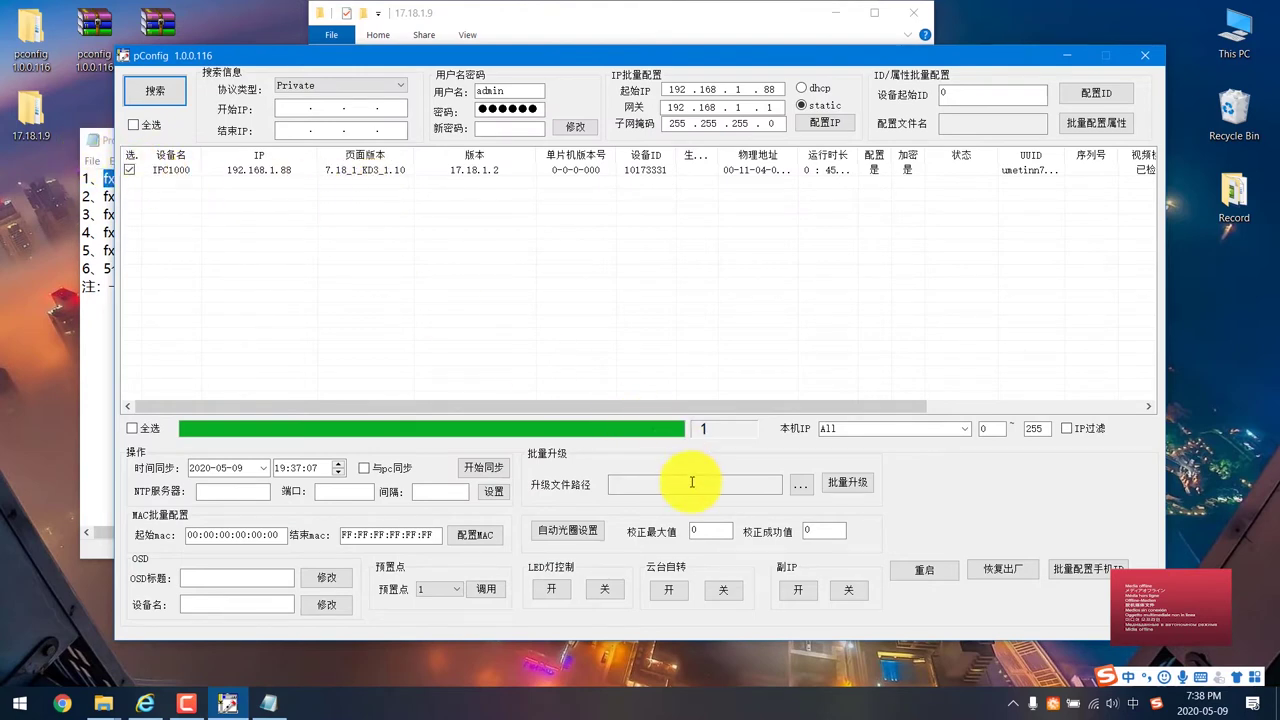
Step: Load fx_16dv300_CleanALL_17.18.uot from the Desktop 17.18.1.9 folder as the upgrade file
click(652, 485)
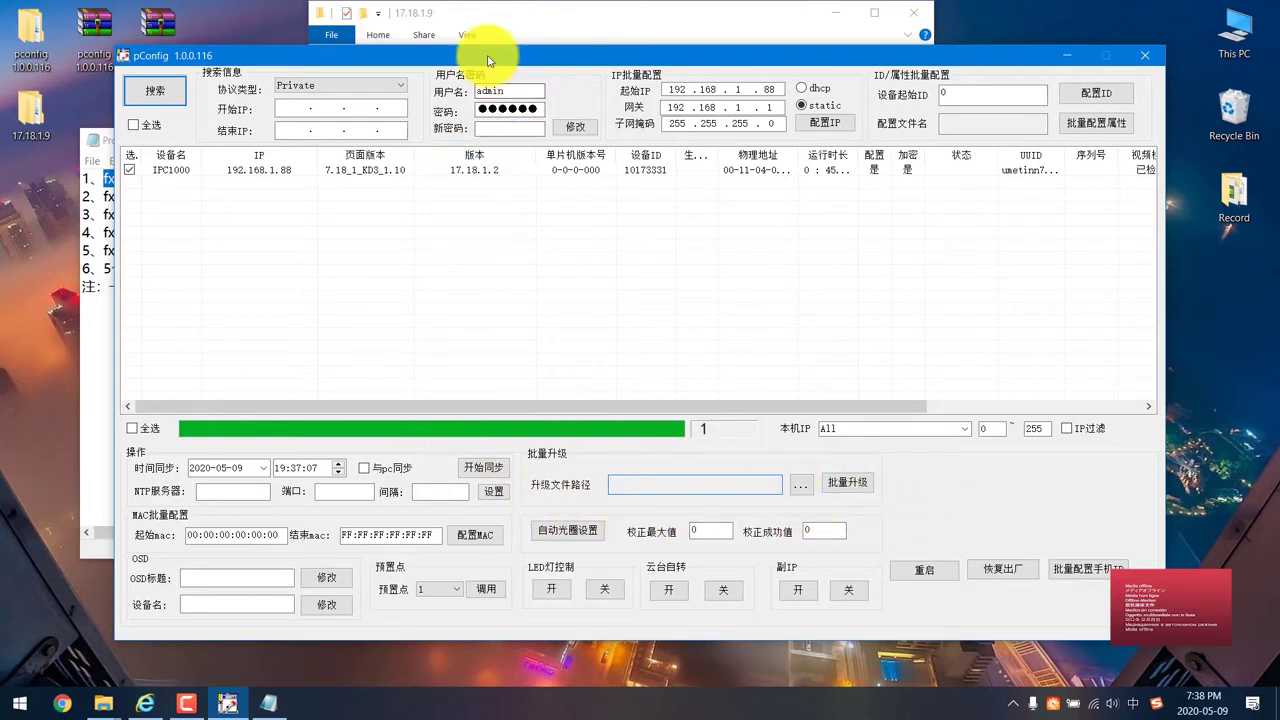
drag(484, 52, 764, 37)
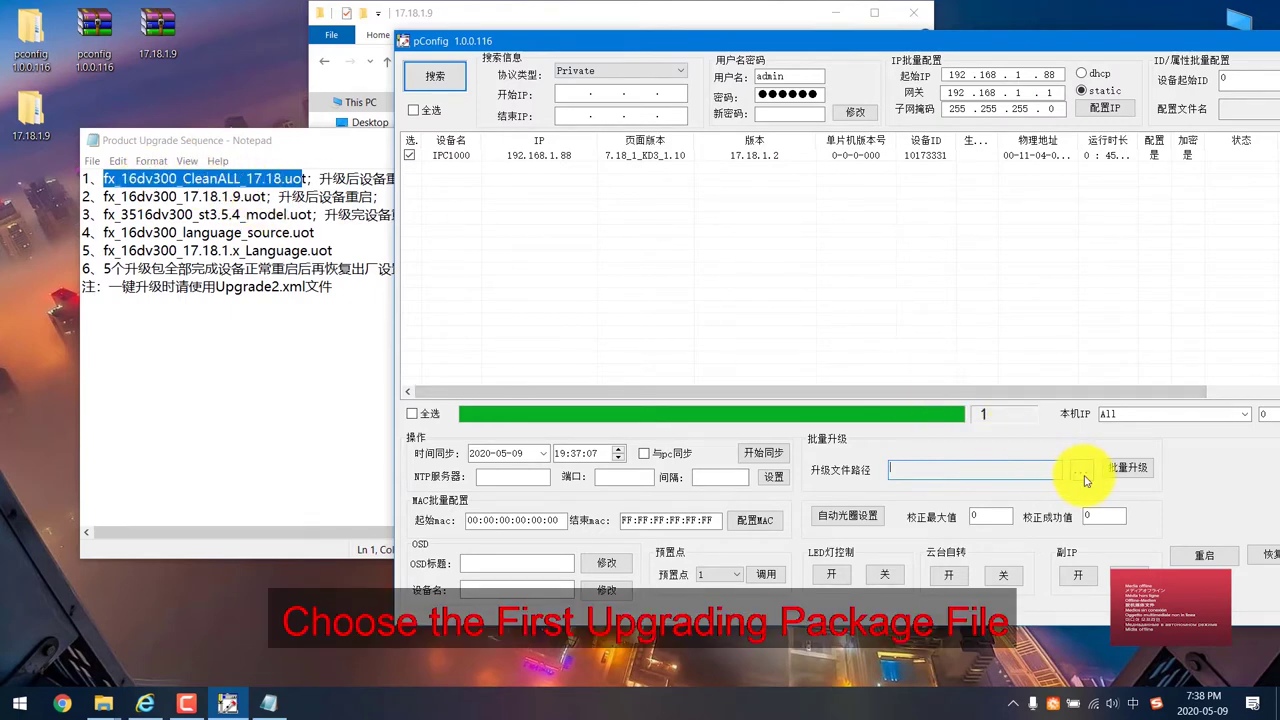
click(1085, 481)
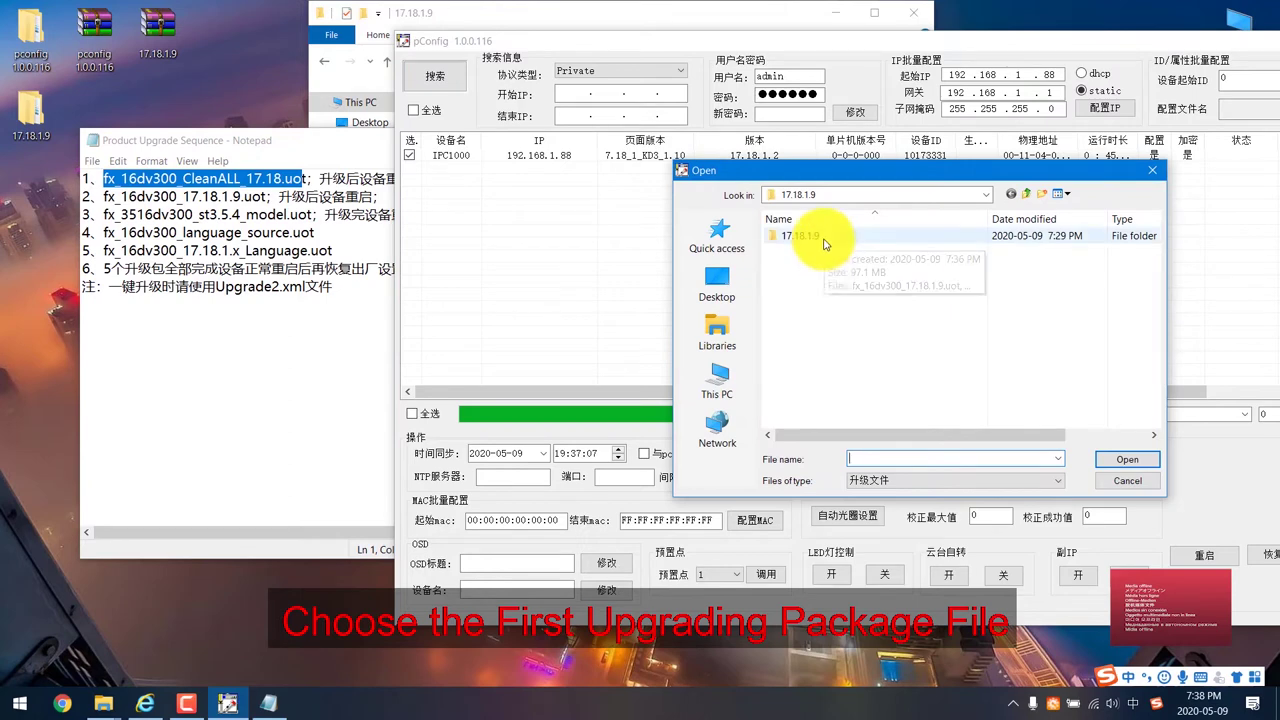
click(717, 285)
double_click(858, 341)
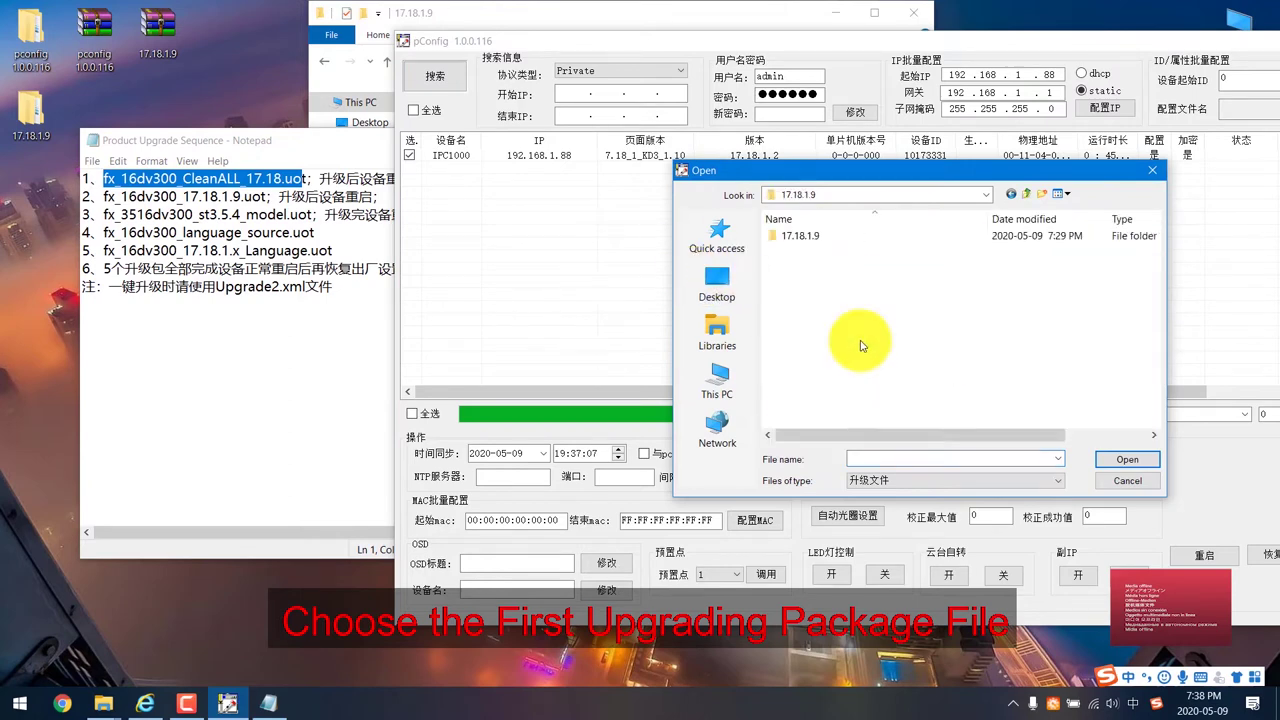
double_click(812, 240)
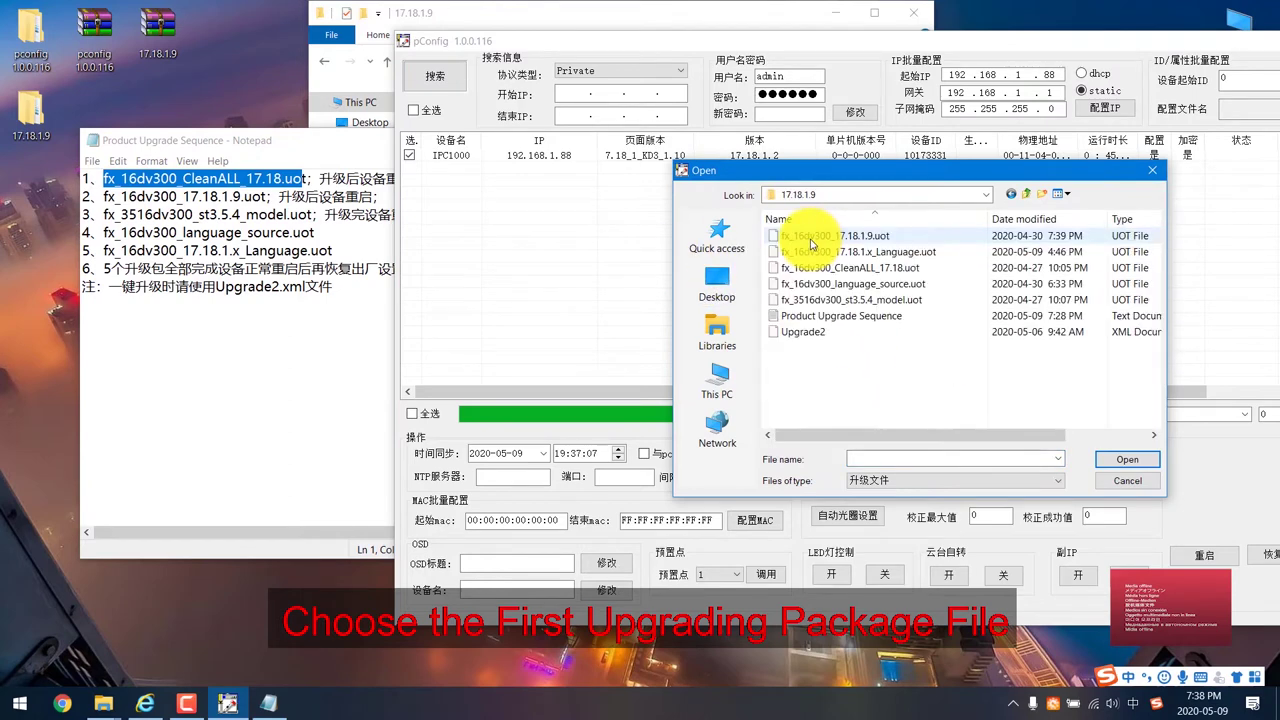
double_click(900, 266)
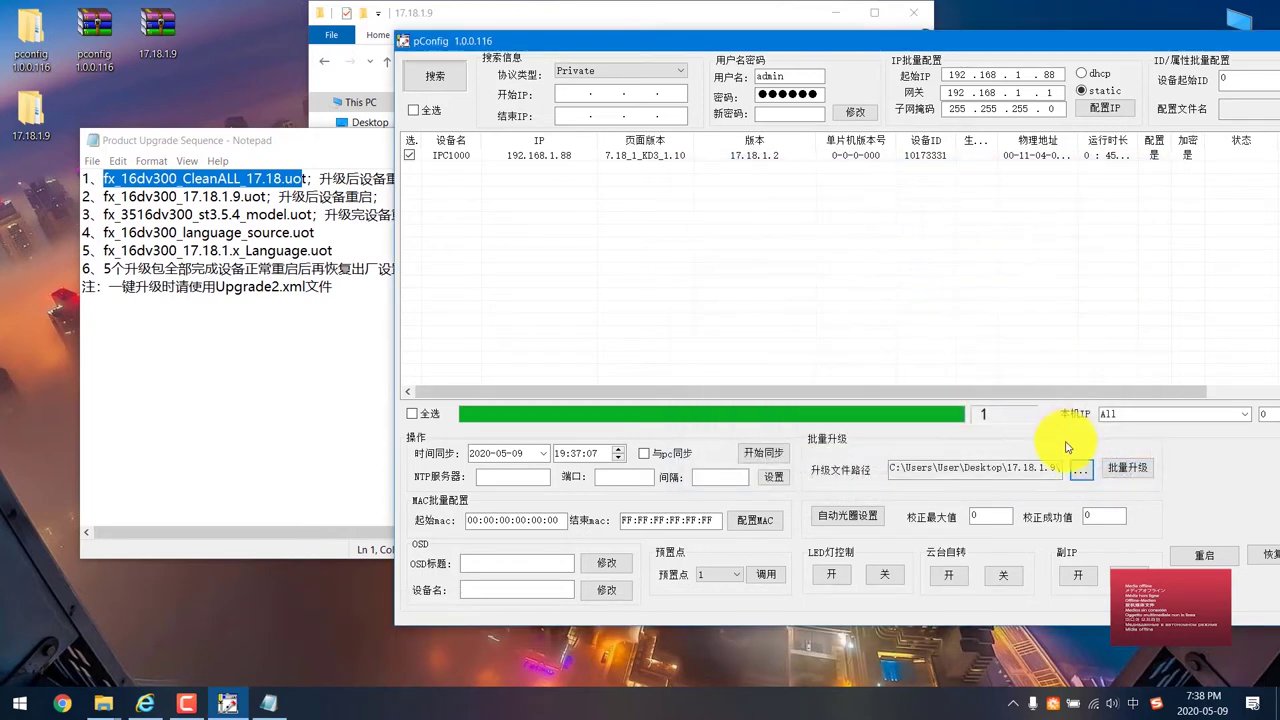
Step: Widen the uptime column to confirm IPC1000 restarted (0:0:12) on version 17.18.1.2
drag(1100, 44, 856, 39)
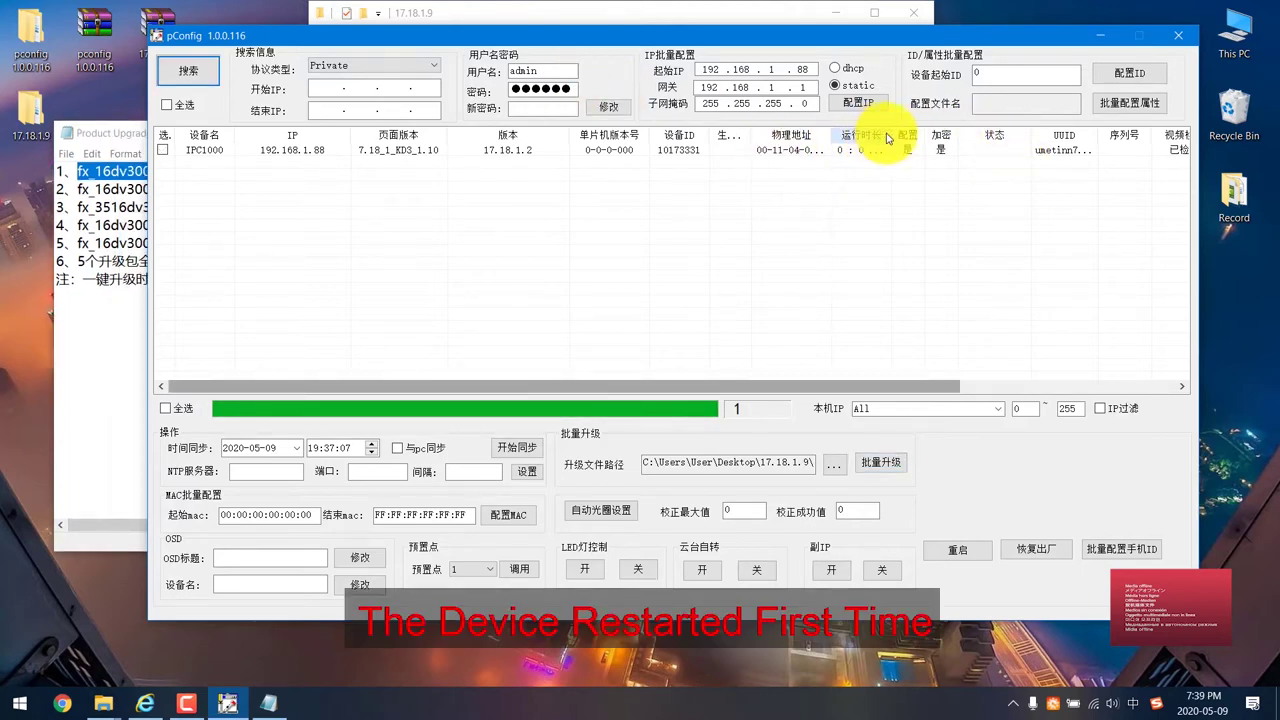
drag(891, 129, 934, 129)
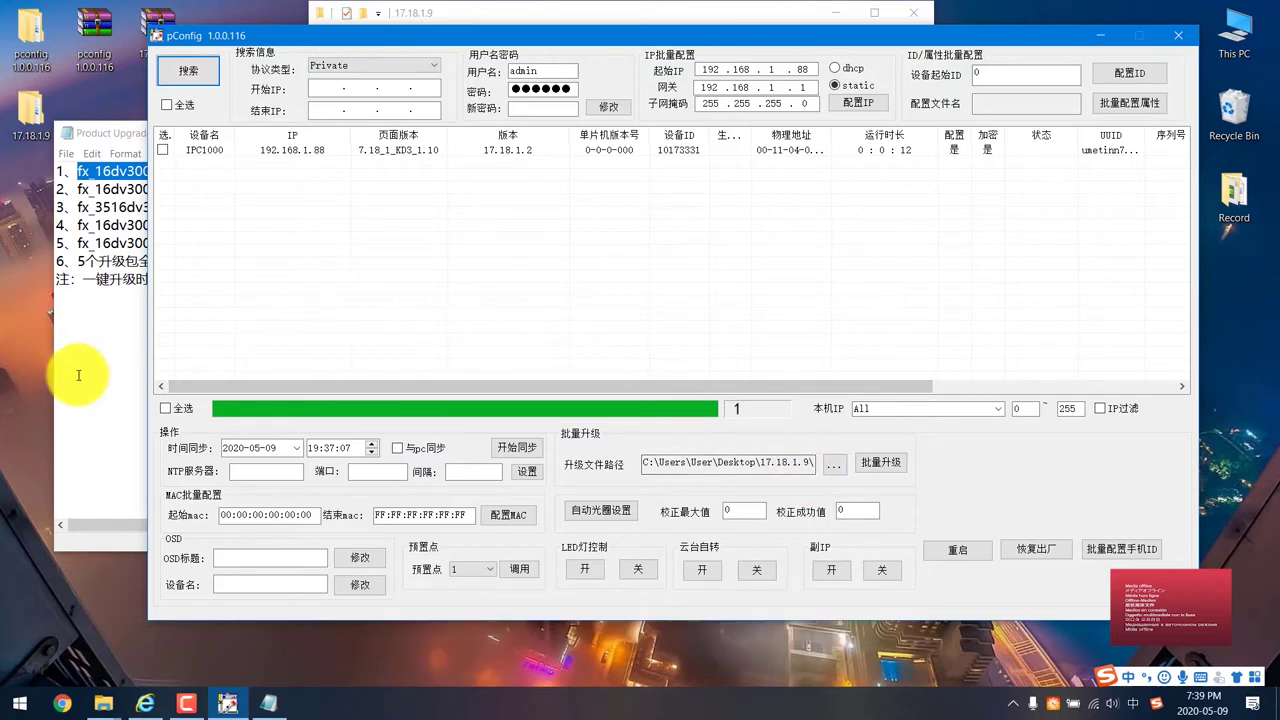
click(106, 185)
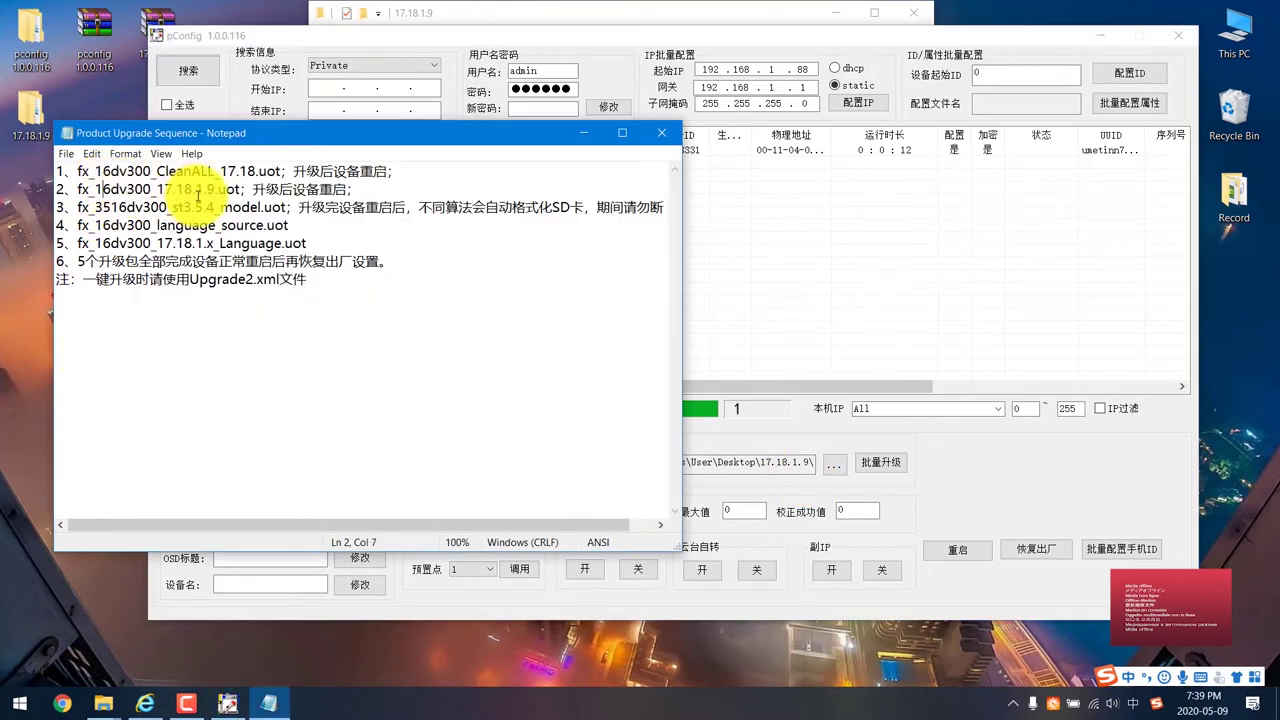
Step: Batch-upgrade the ticked IPC1000 camera with fx_16dv300_17.18.1.9.uot
click(835, 462)
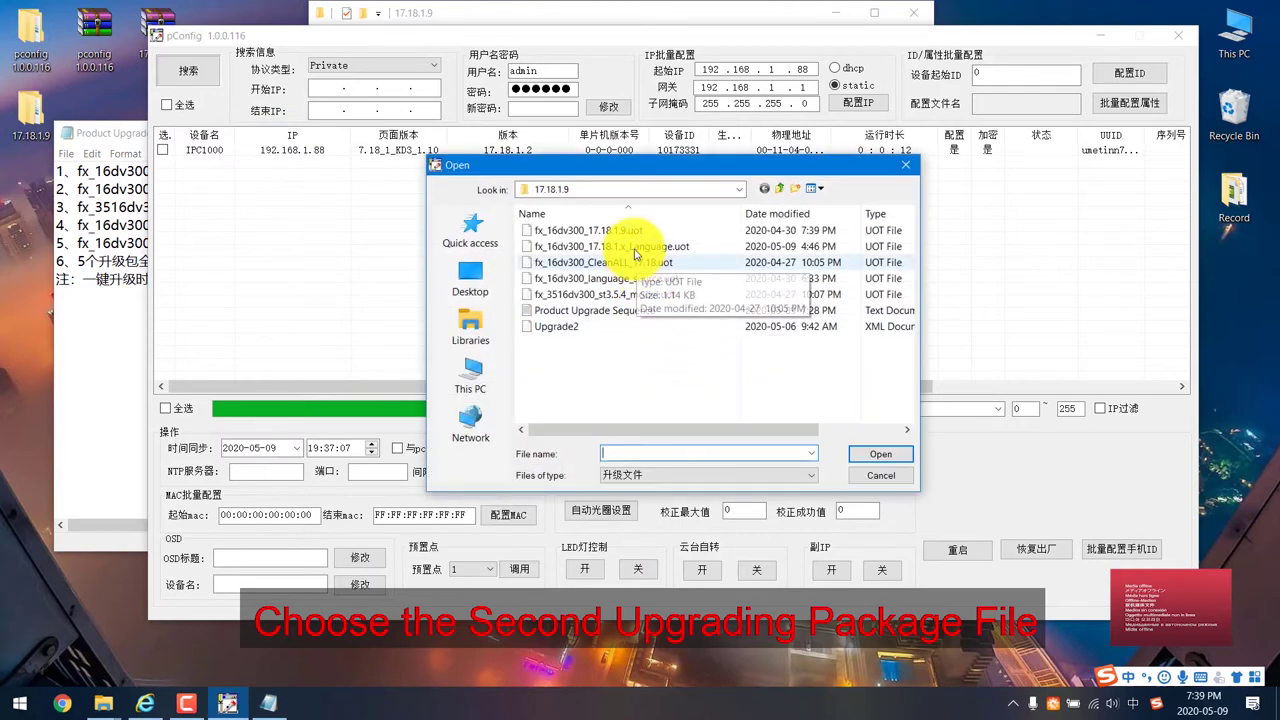
double_click(634, 236)
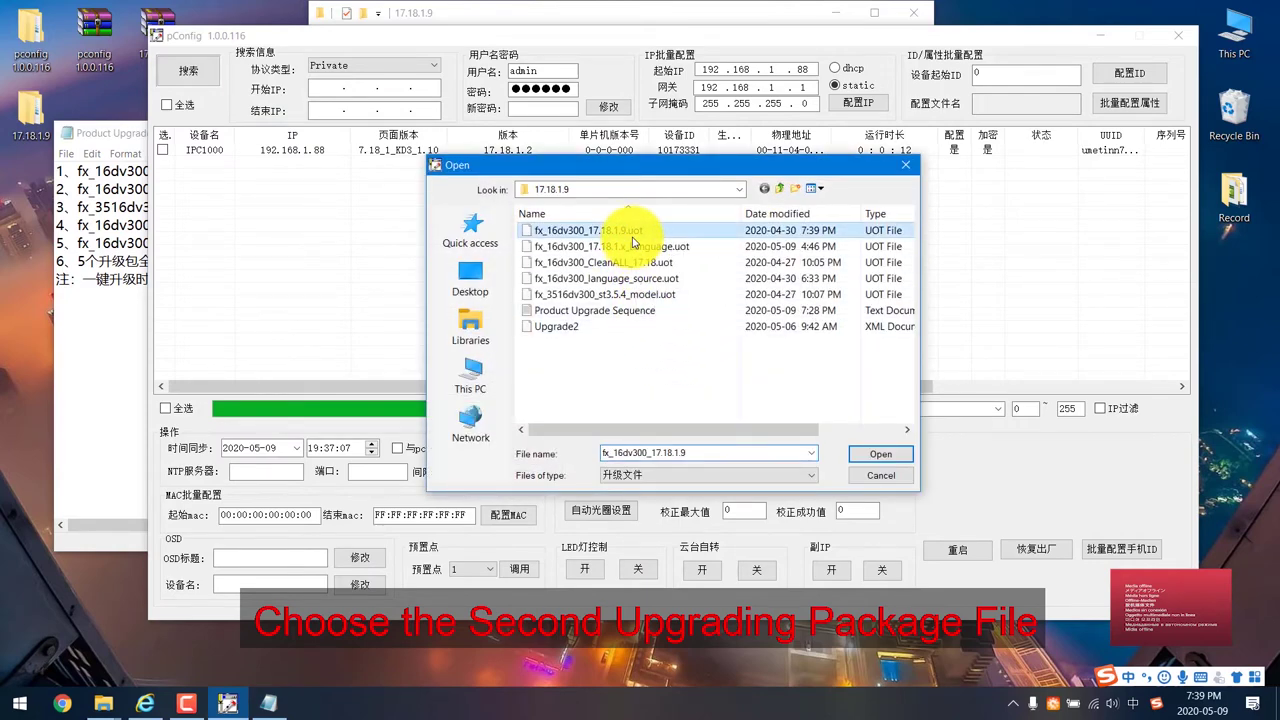
click(885, 466)
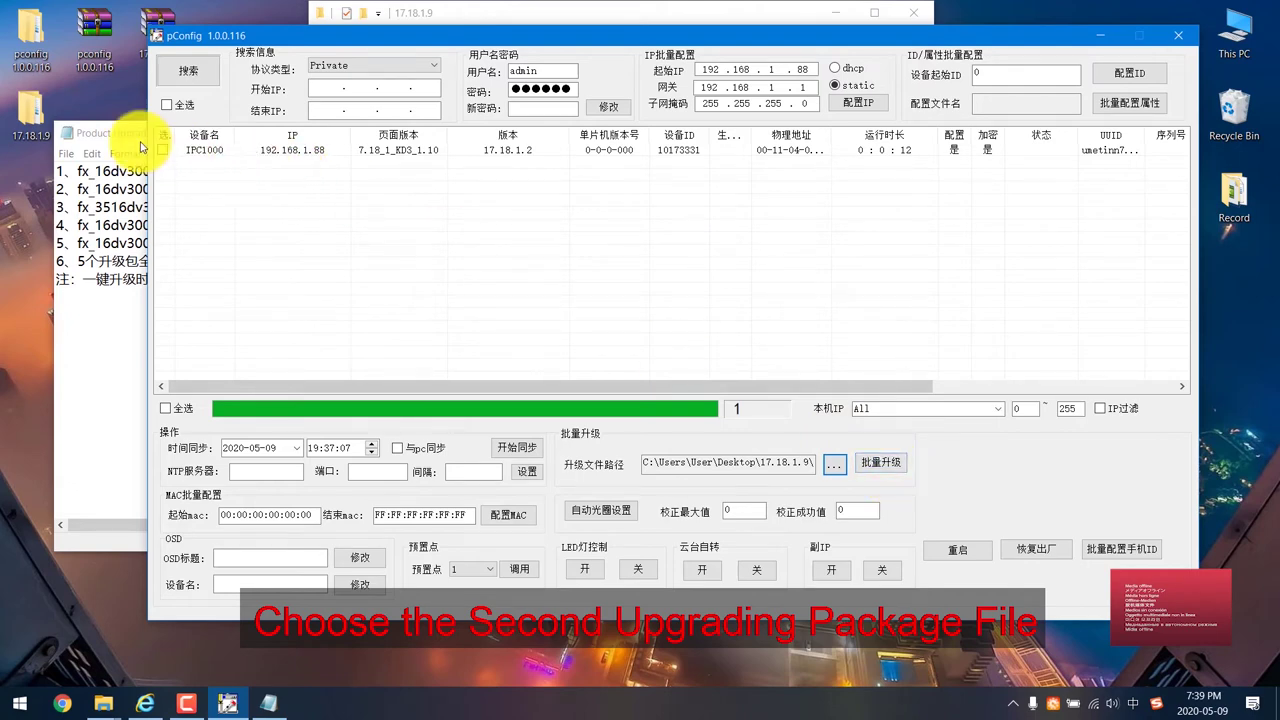
click(162, 150)
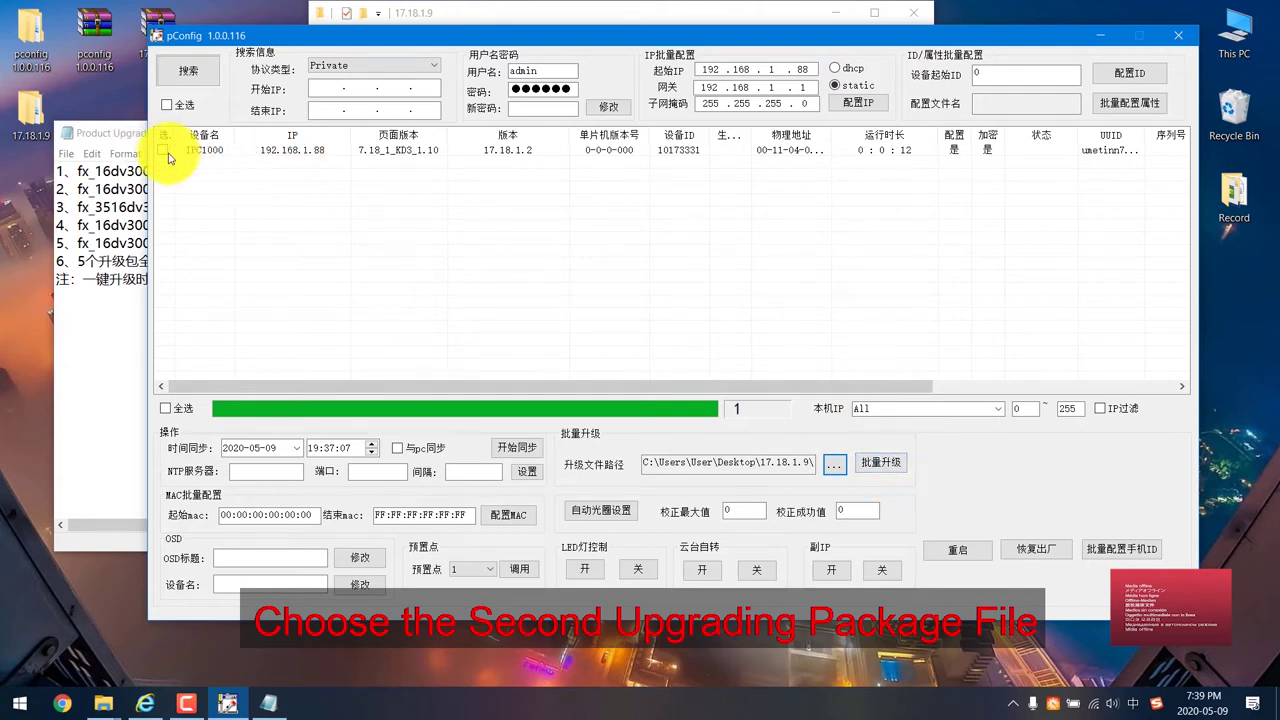
click(872, 468)
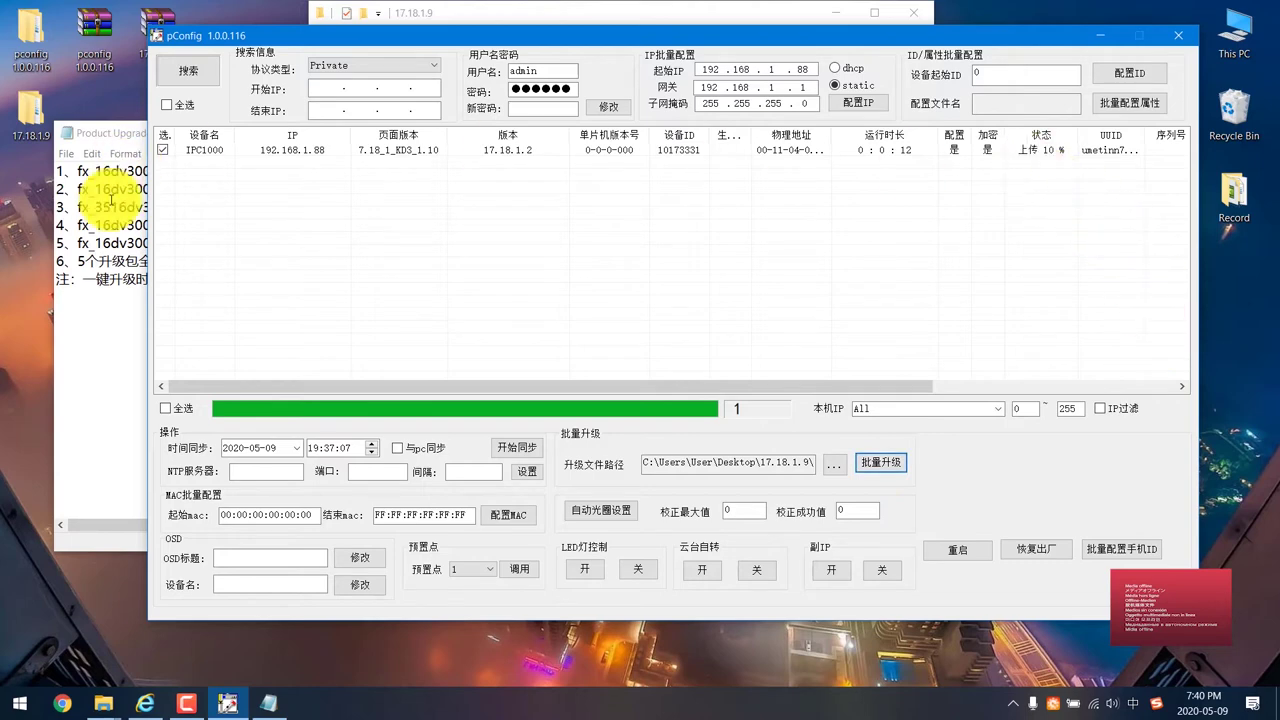
Step: Translate the Notepad notes for lines 1–3 into English while the second upgrade finishes
click(546, 12)
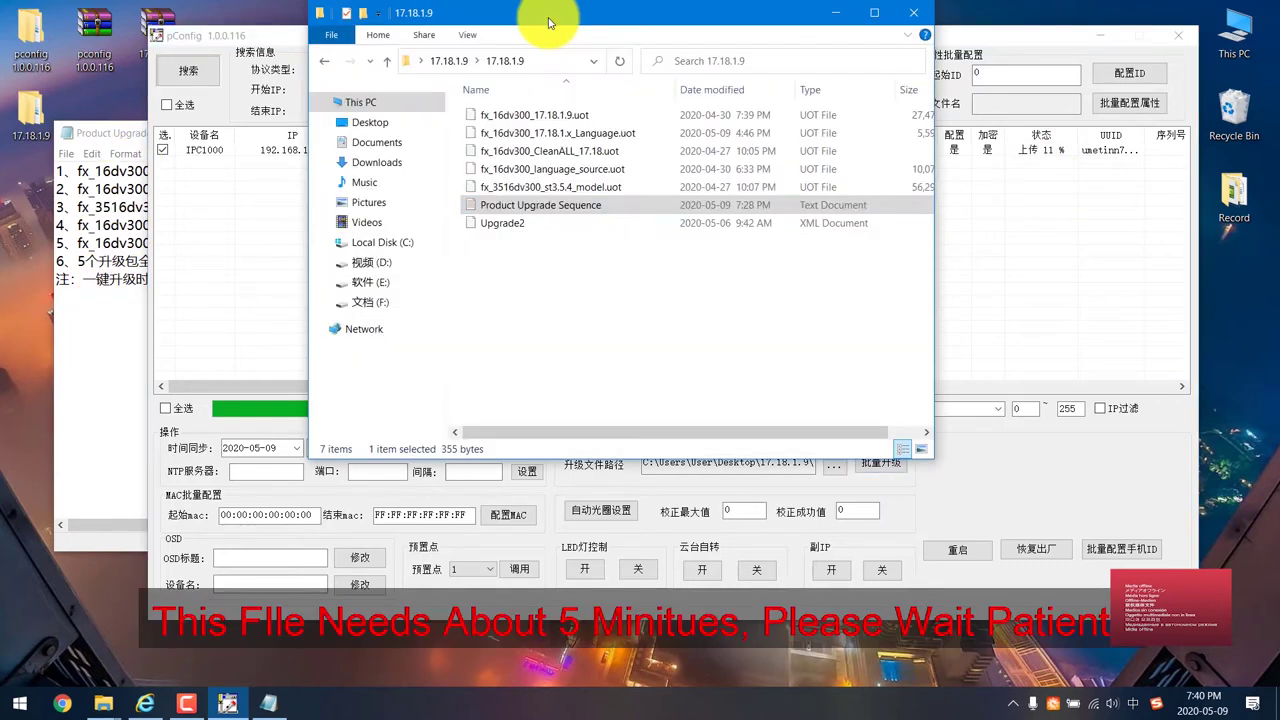
click(586, 122)
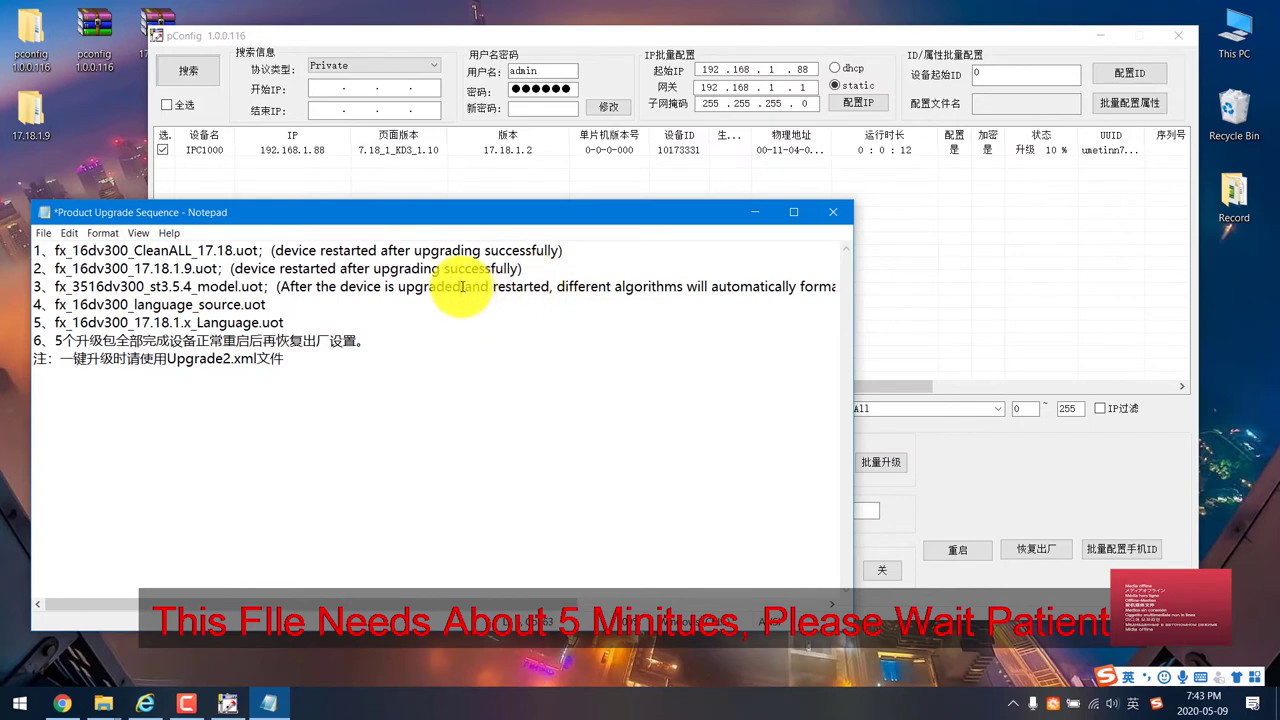
drag(462, 287, 414, 286)
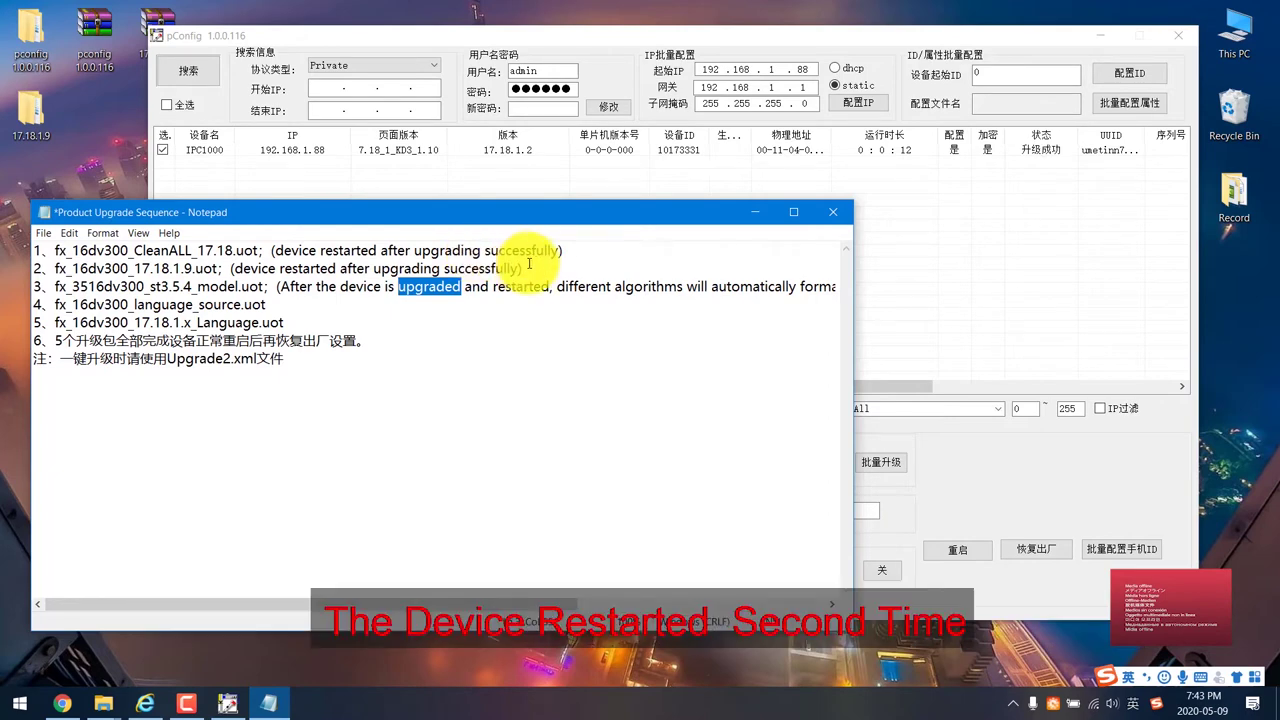
Step: Confirm IPC1000 now reports firmware 17.18.1.9 and page version 7.18_1_KD3_1.14 in pConfig
click(755, 212)
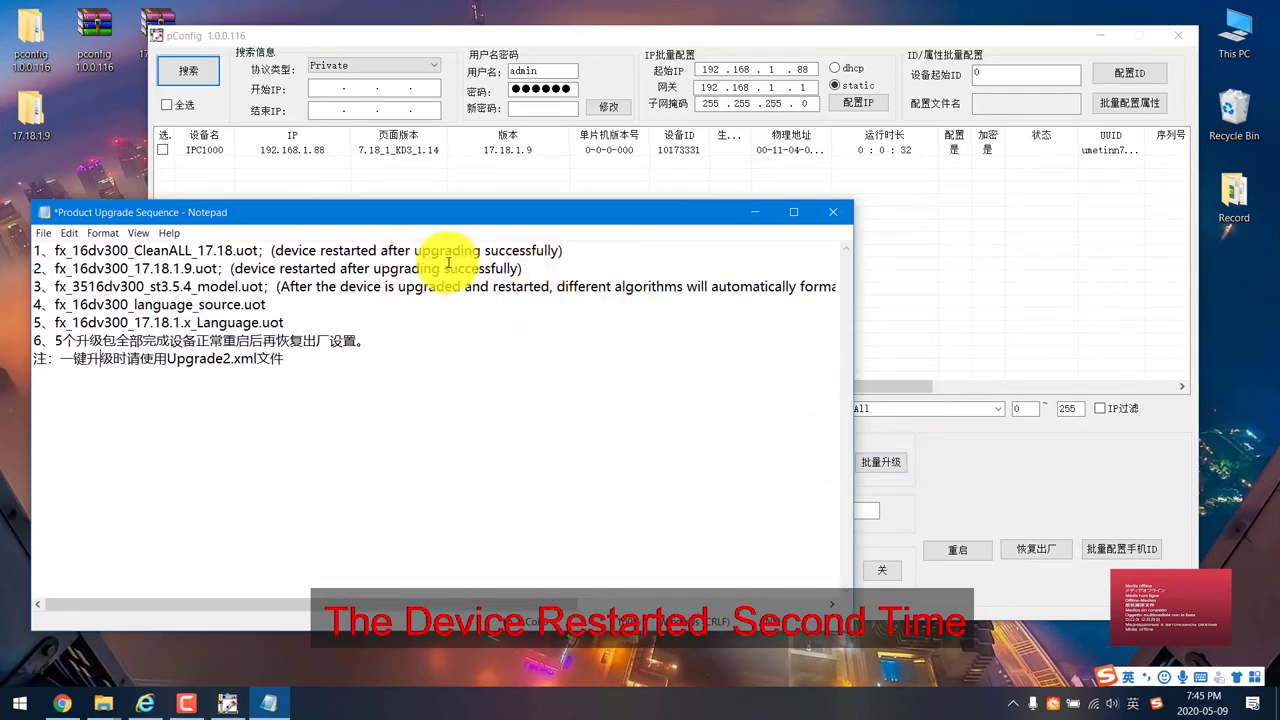
drag(424, 269, 508, 269)
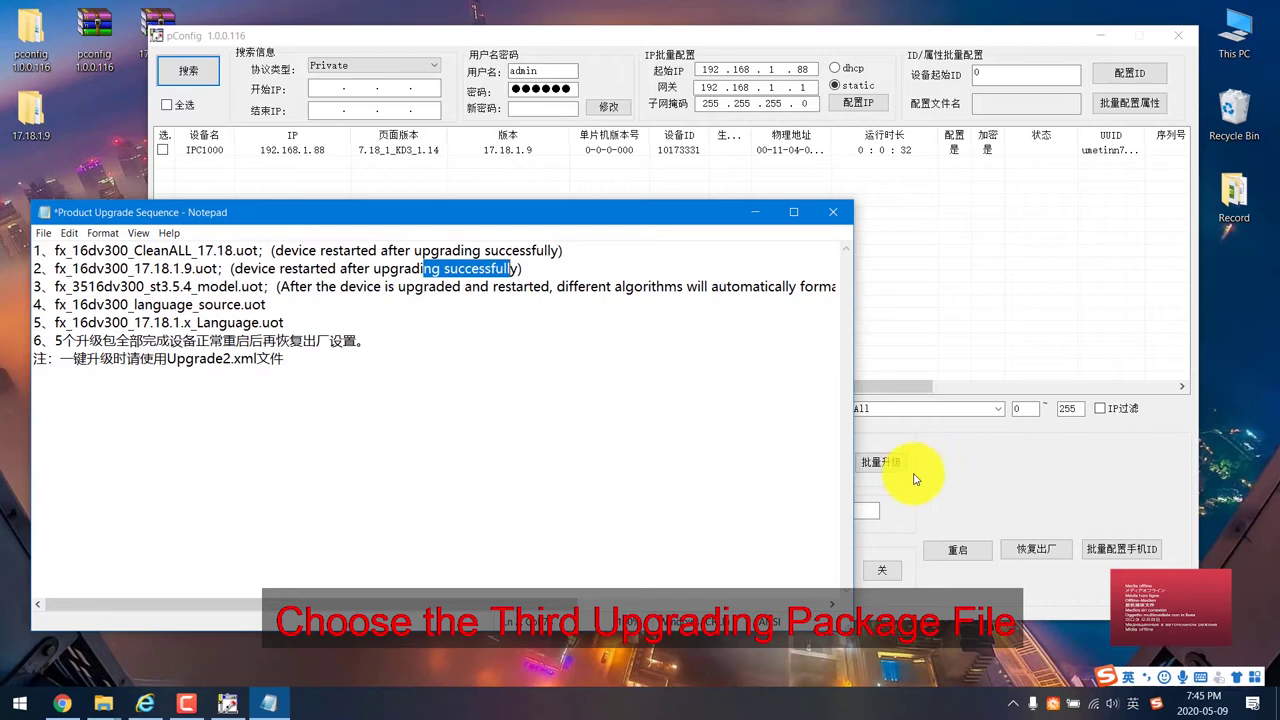
click(945, 465)
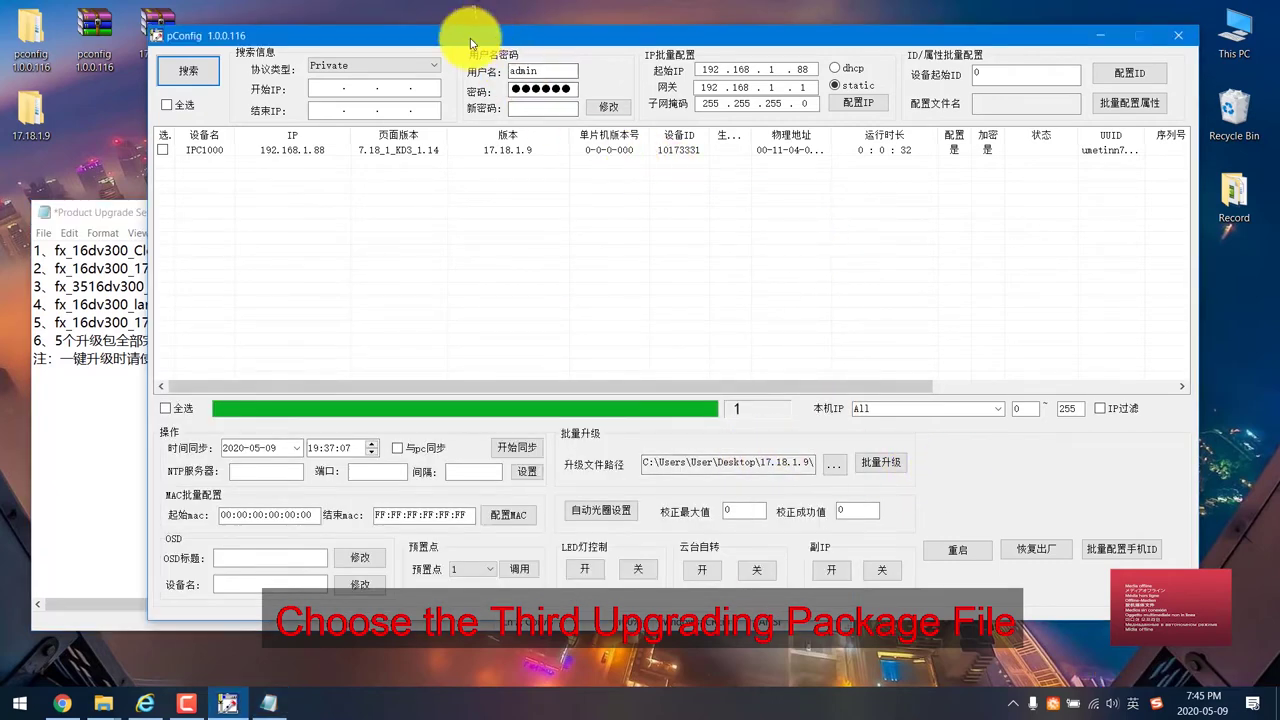
Step: Tick IPC1000 and upload the third package, fx_3516dv300_st3.5.4_model.uot, to it
drag(470, 38, 710, 27)
click(404, 141)
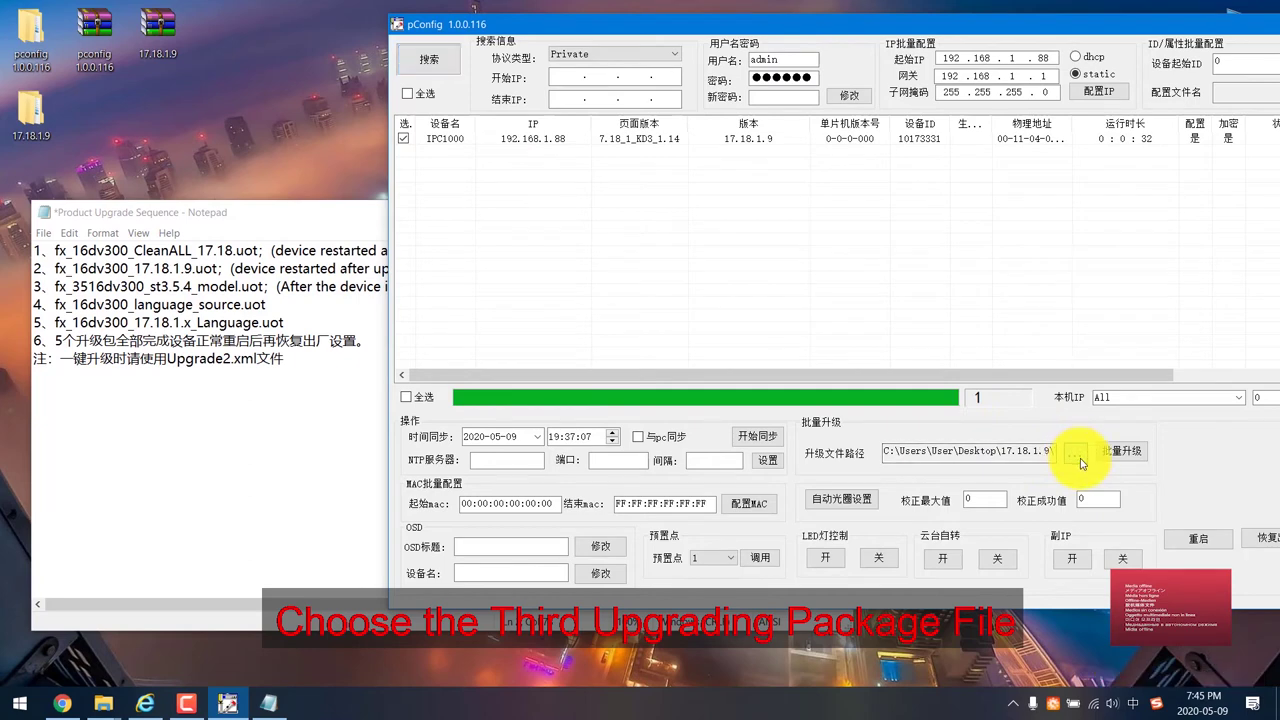
click(1068, 455)
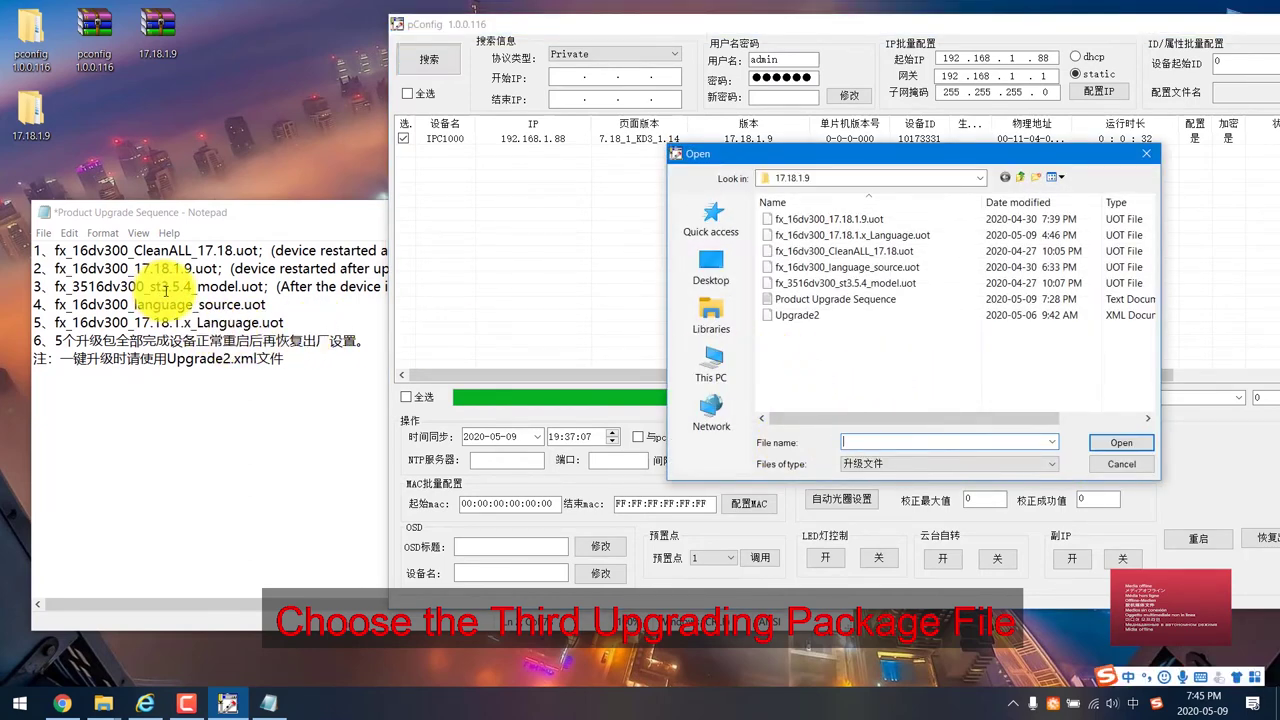
double_click(846, 285)
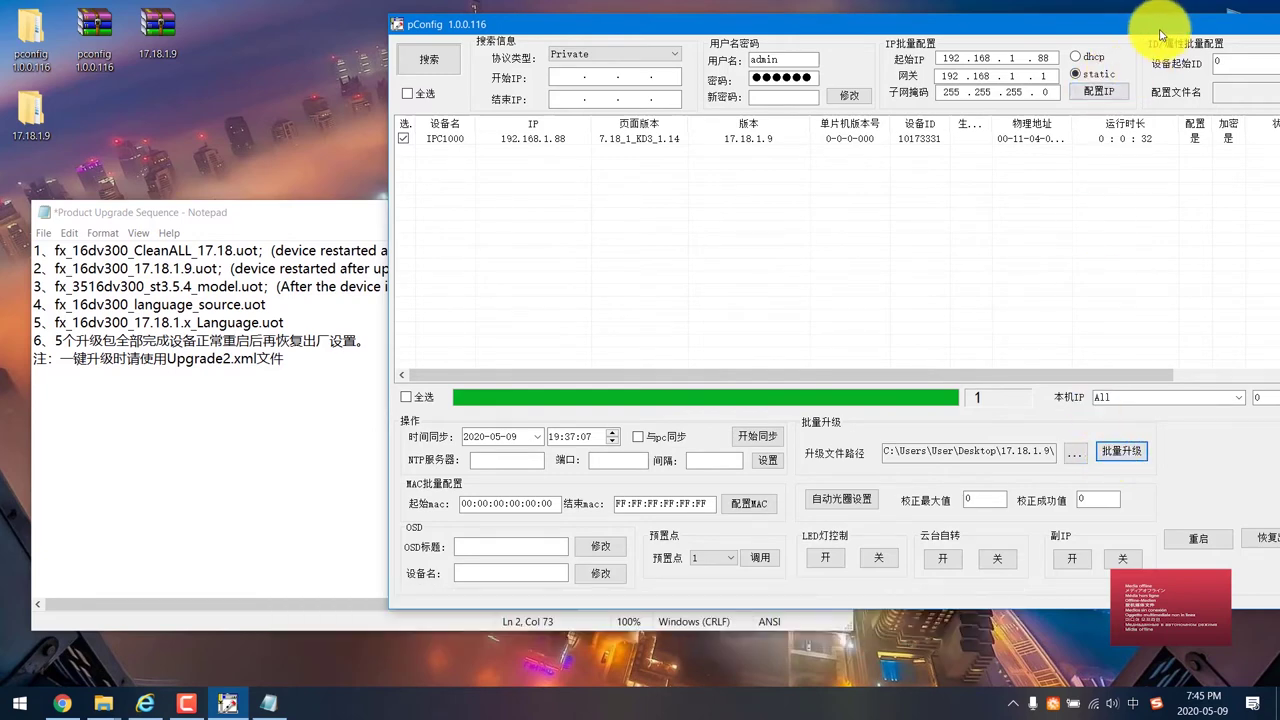
drag(1149, 23, 635, 25)
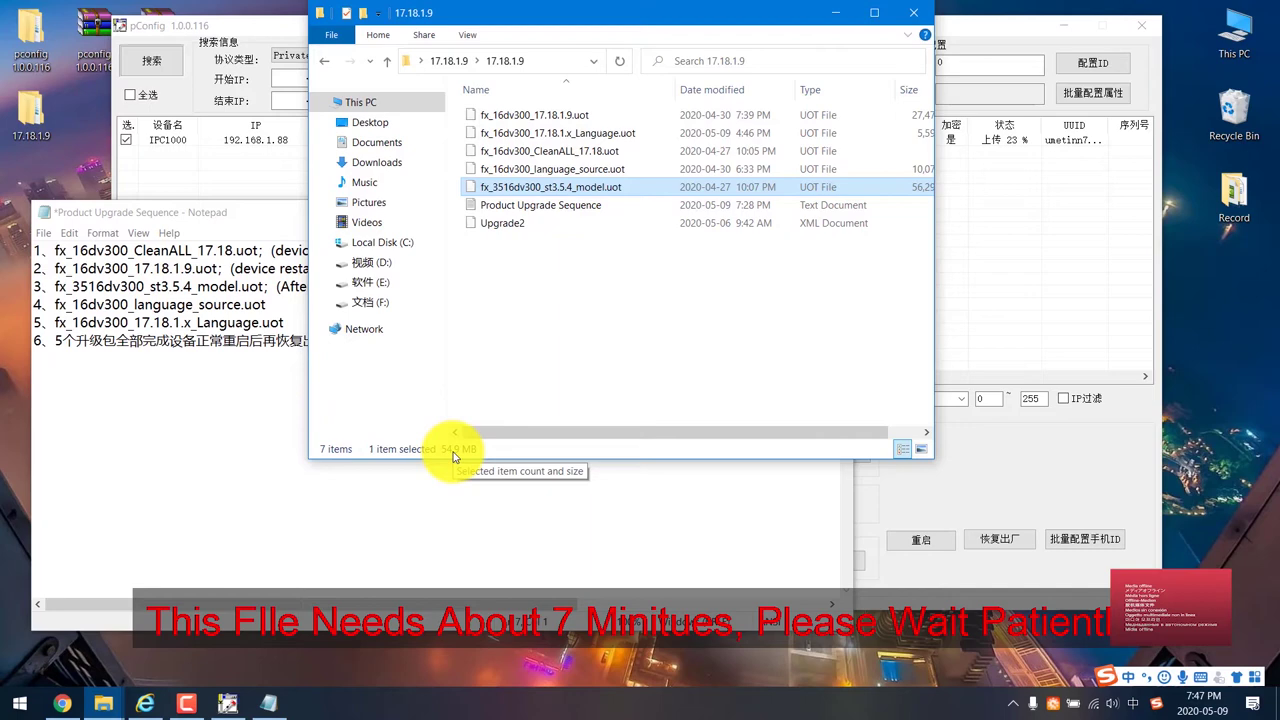
Step: Clear the file selection in the 17.18.1.9 folder and minimize the folder to reveal Notepad
click(737, 294)
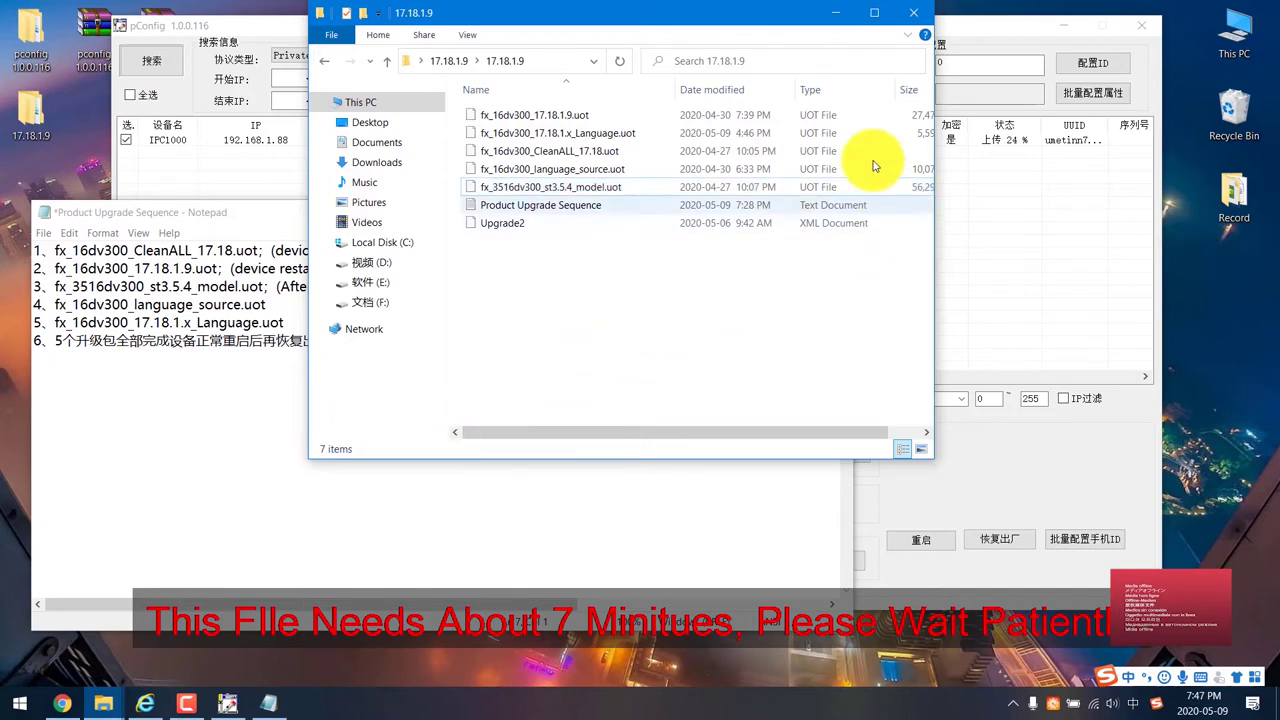
click(843, 21)
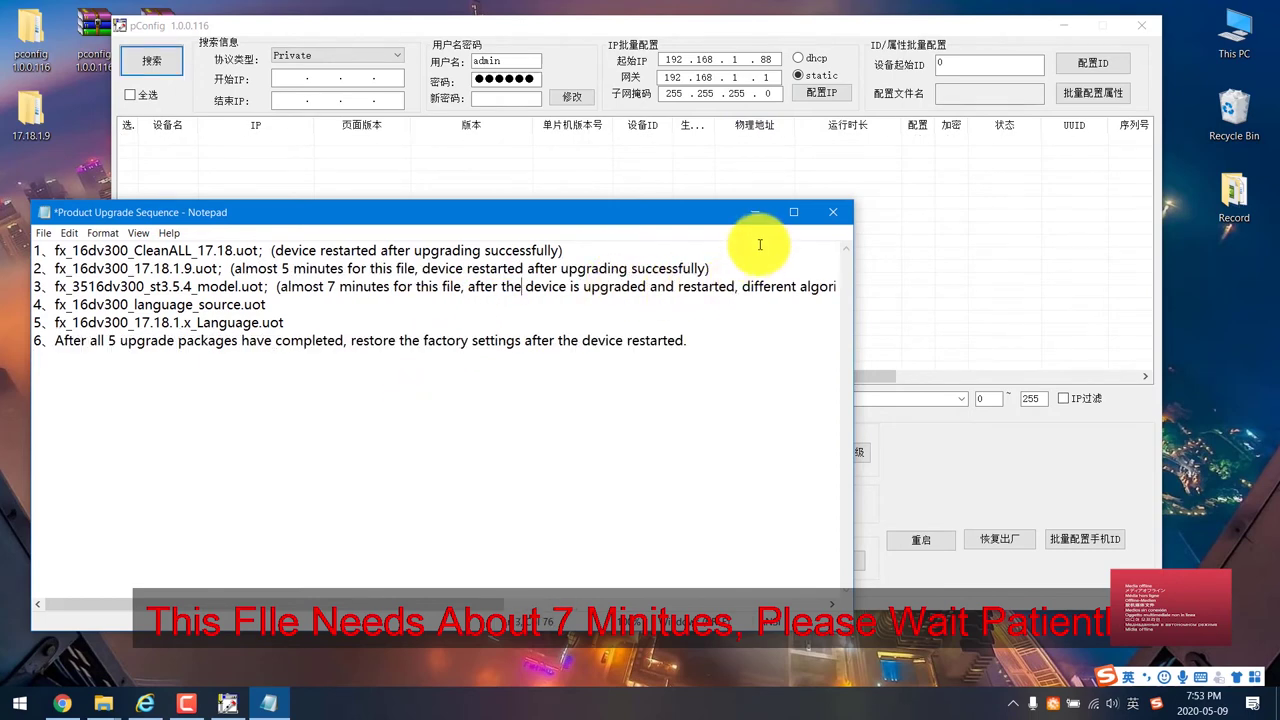
Step: Append ' (it takes 2-3 minutes)' after 'restarted' on line 3 of the Notepad notes
click(792, 220)
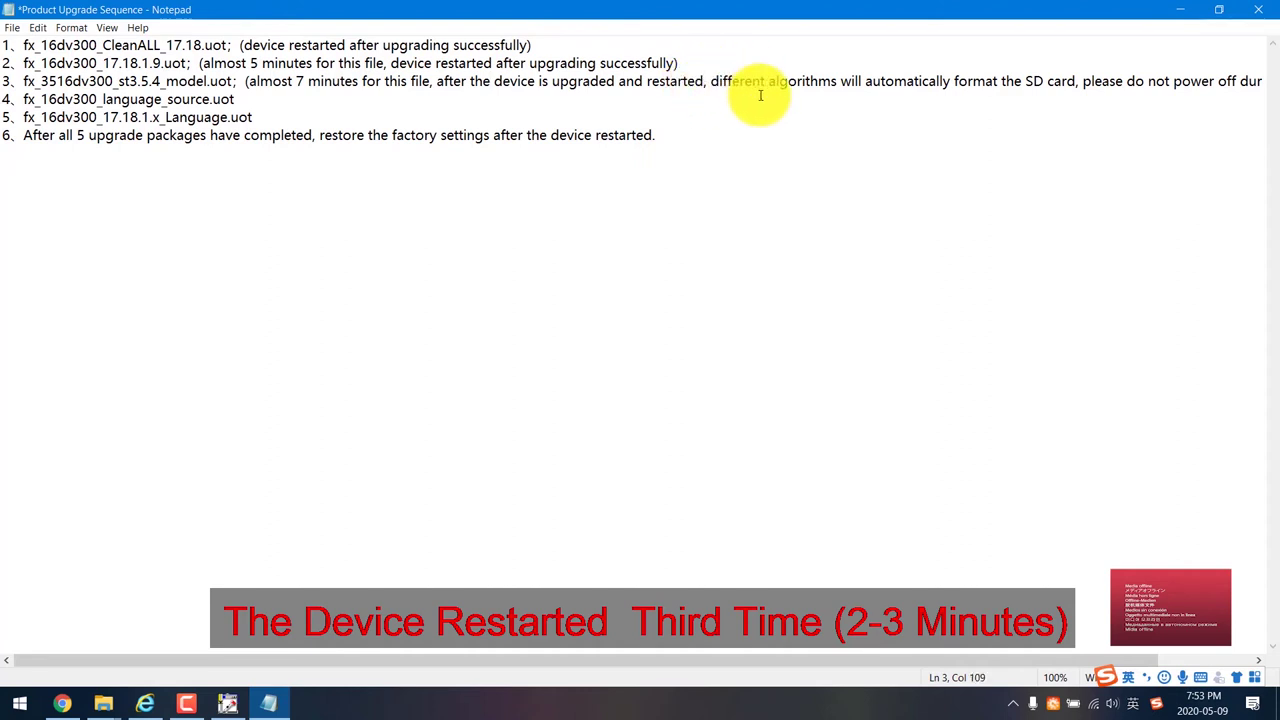
text(()
key(BackSpace)
text((it takes 2-3 minutes)
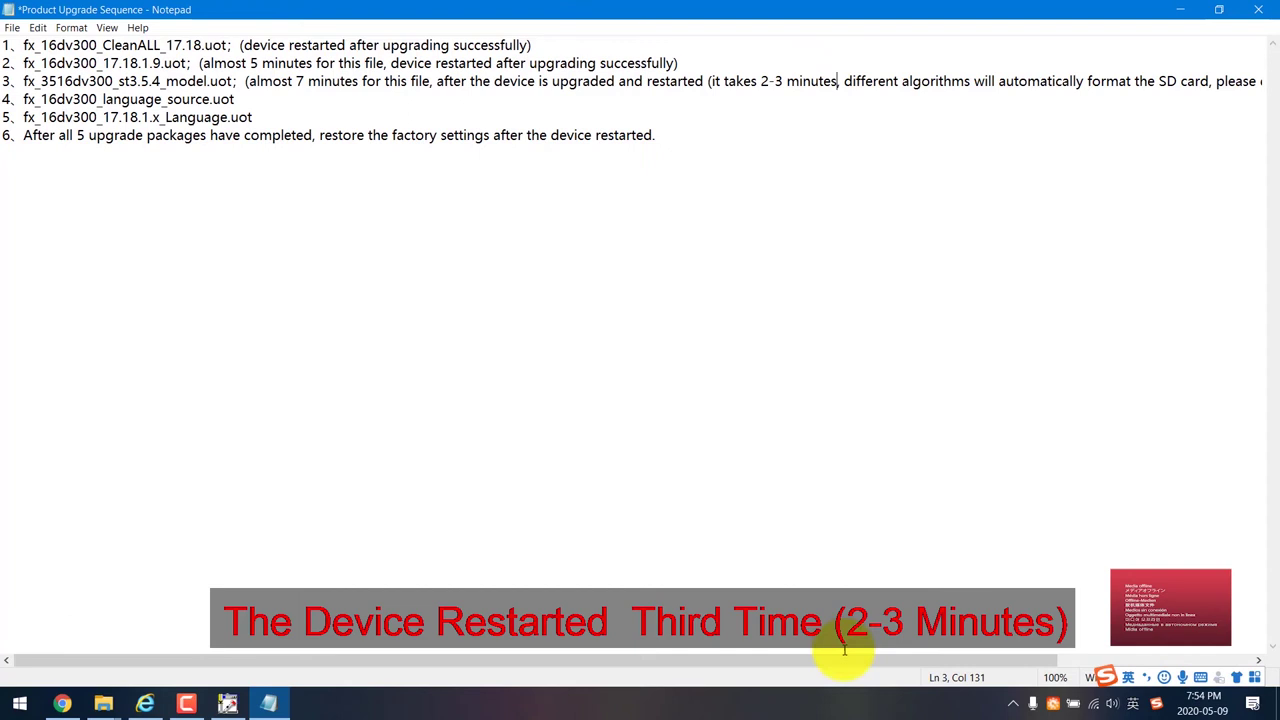
drag(840, 660, 984, 662)
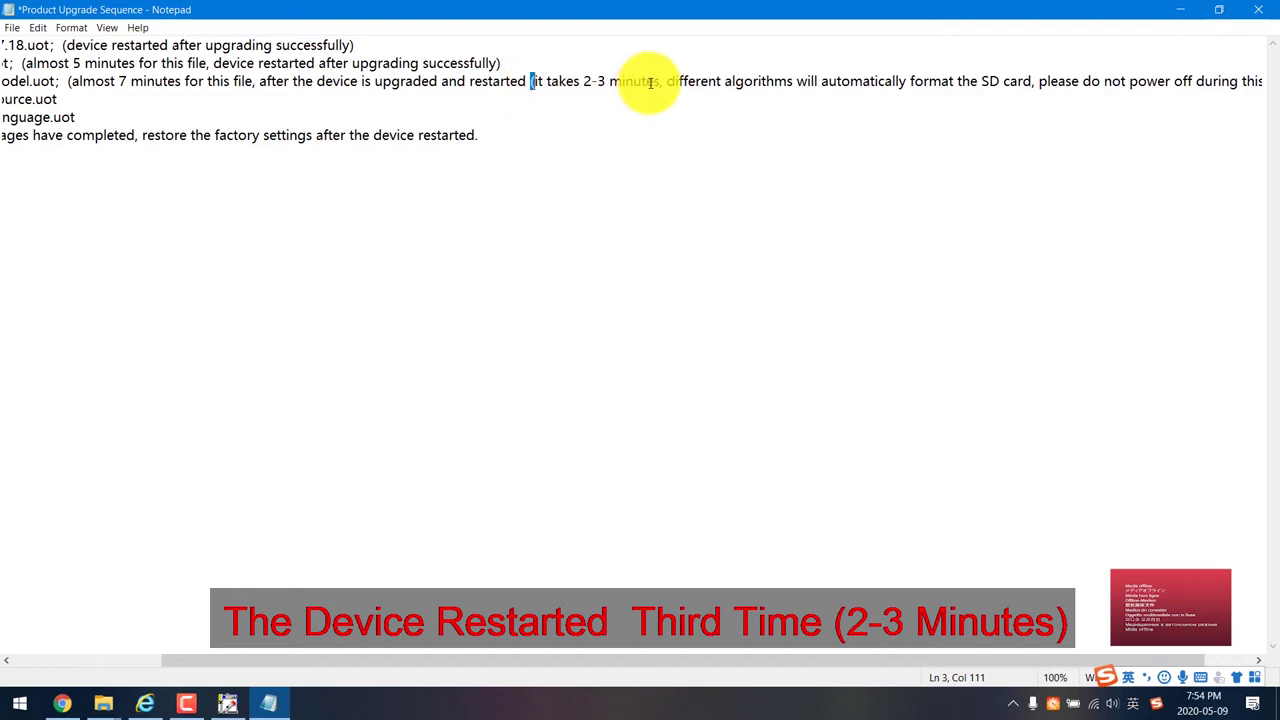
text())
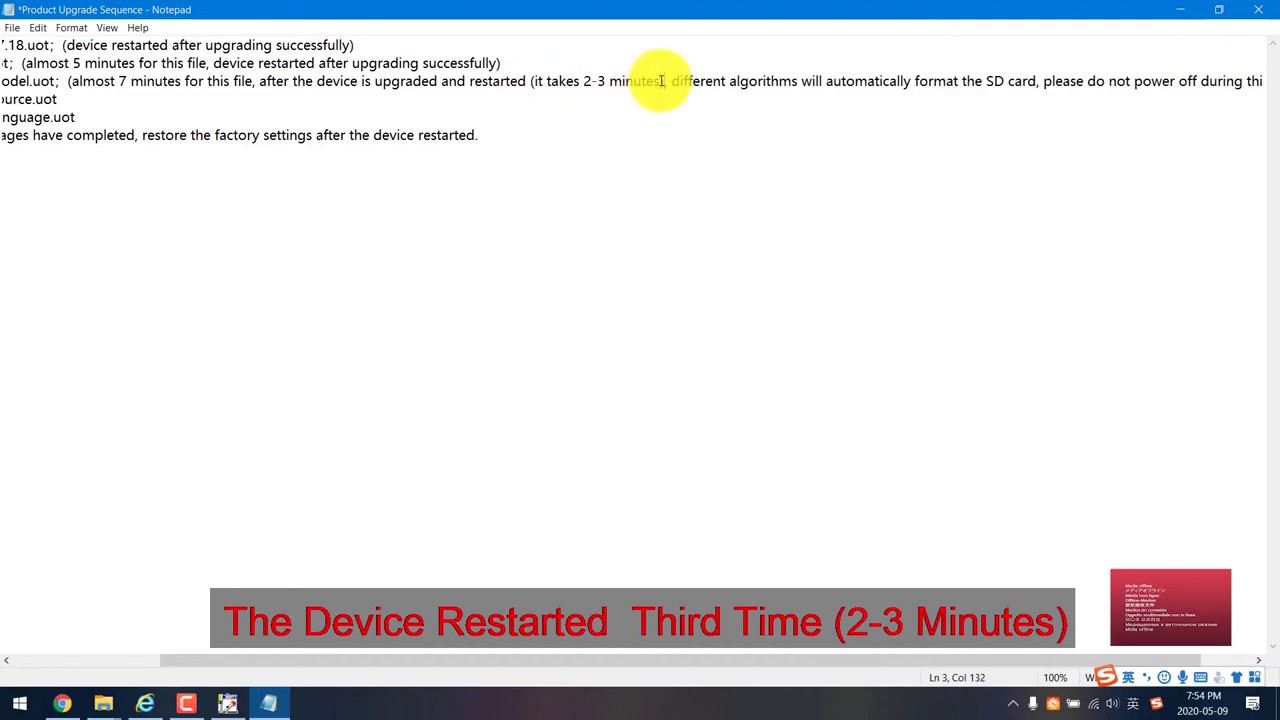
click(714, 148)
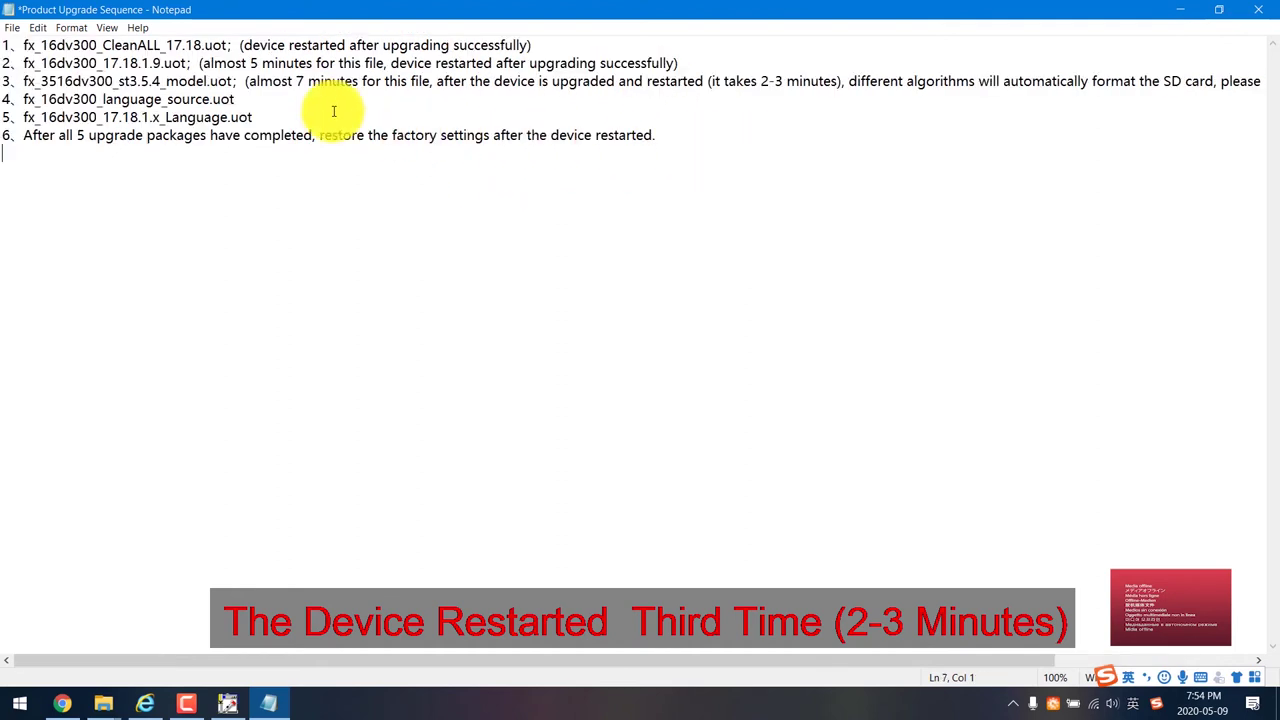
click(228, 703)
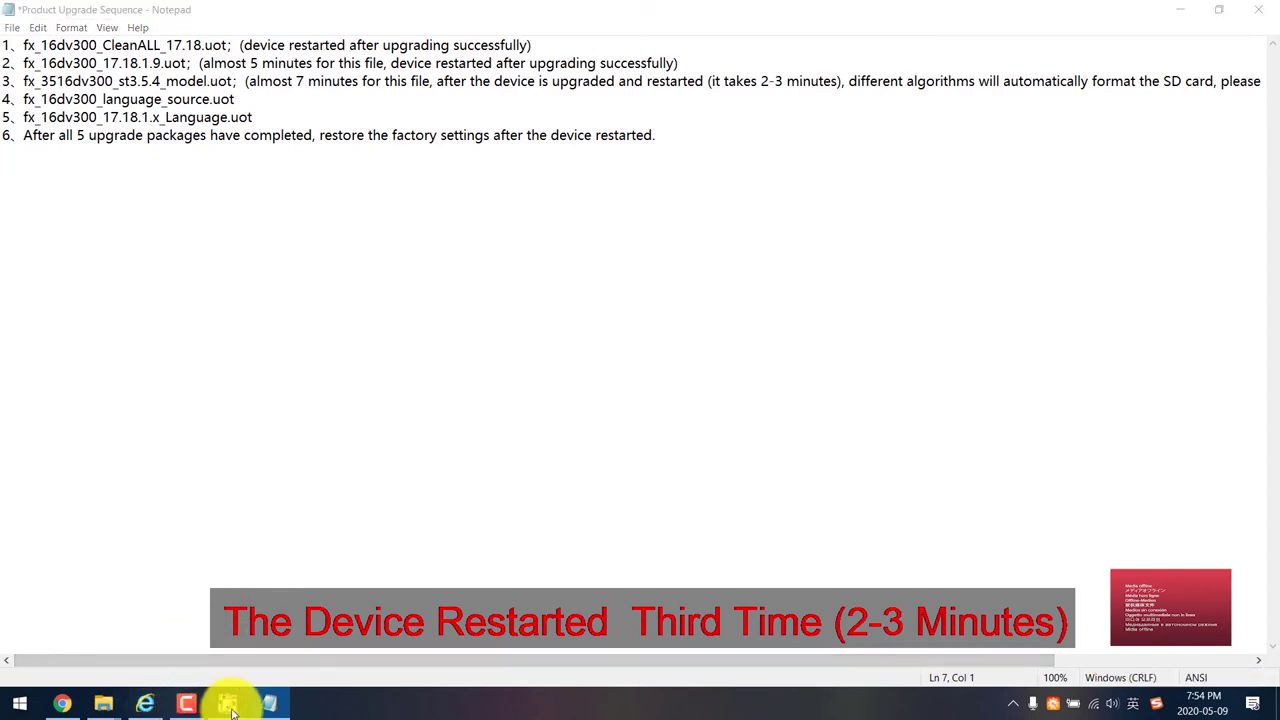
Step: Search the network for the camera again in pConfig and move the window aside
click(150, 60)
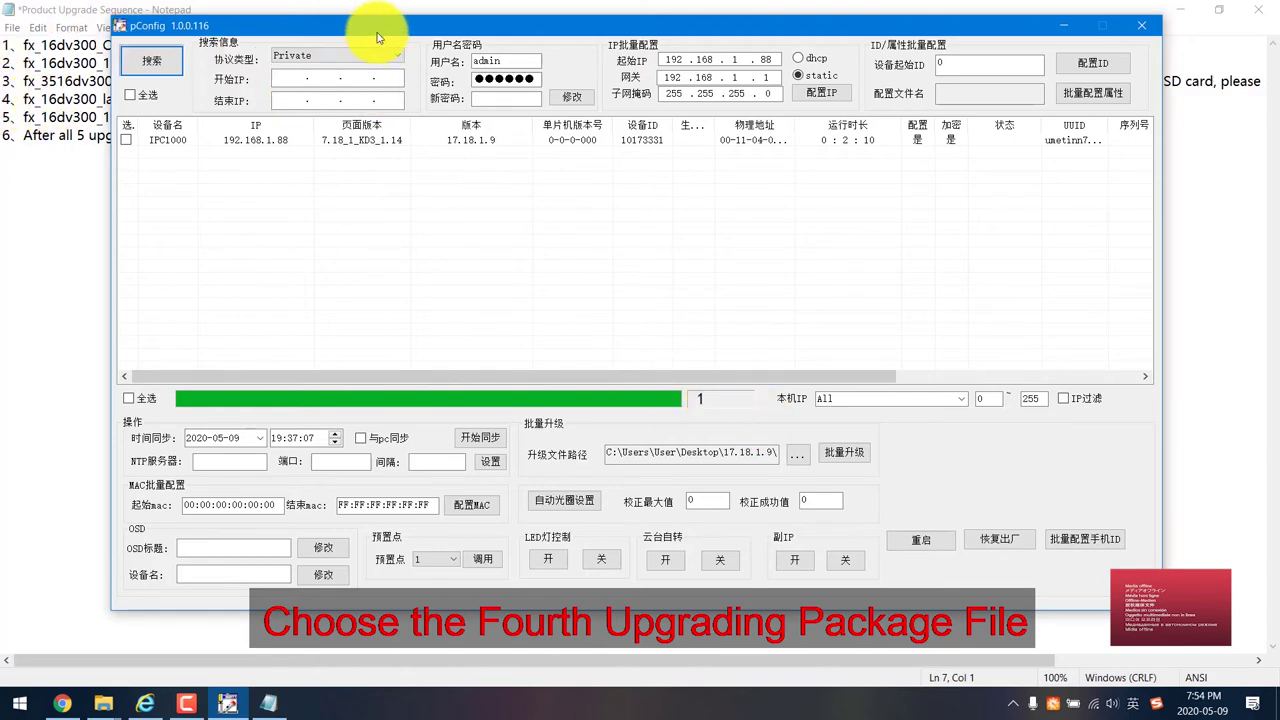
drag(378, 37, 647, 56)
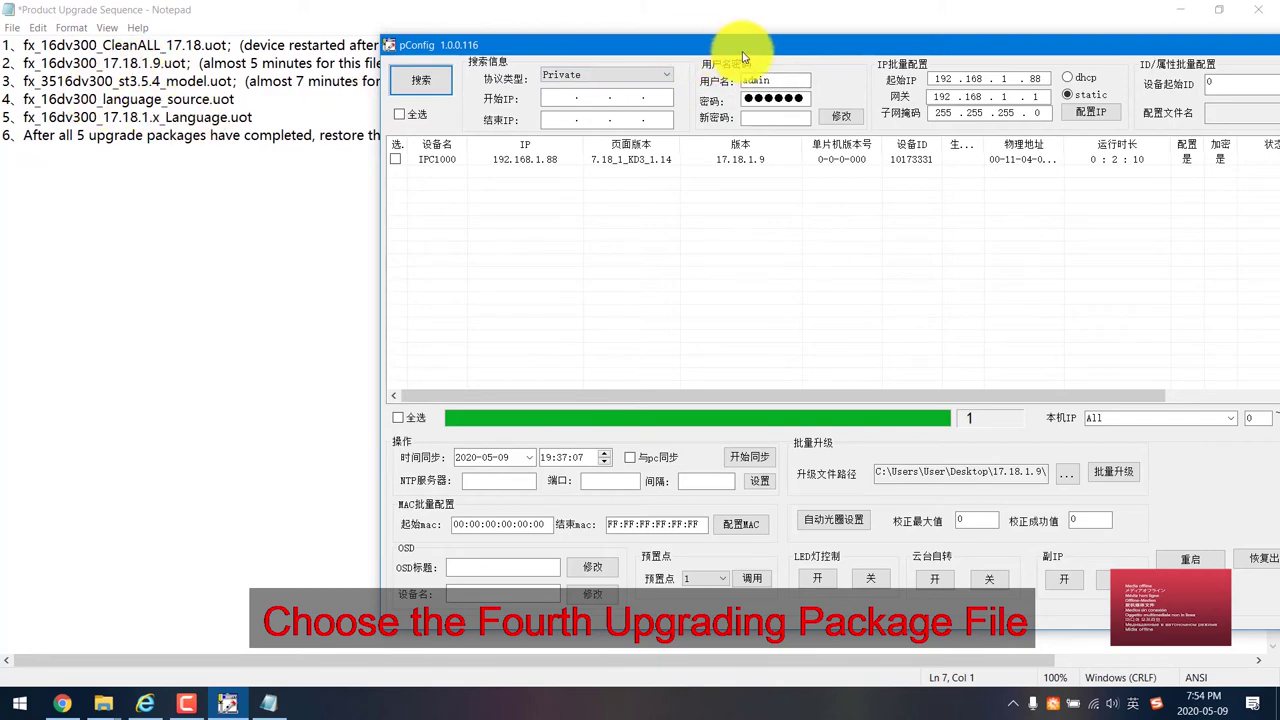
drag(742, 57, 548, 23)
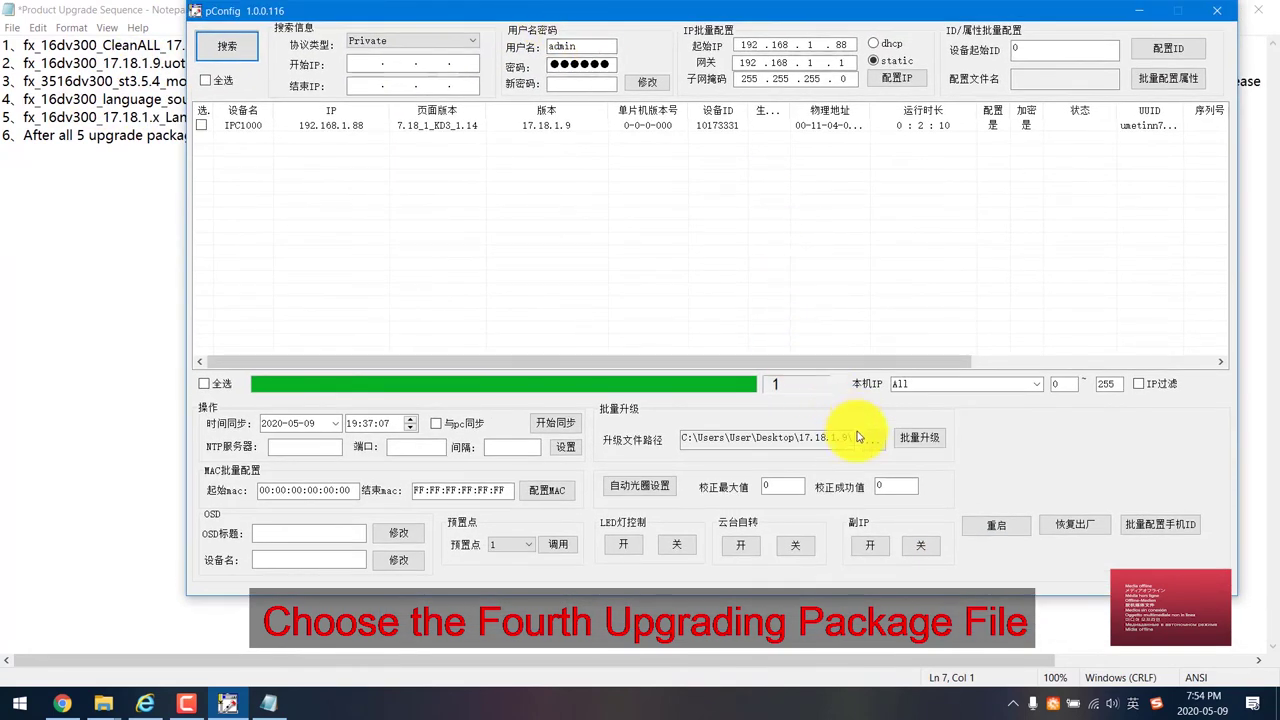
Step: Batch-upgrade the ticked IPC1000 camera with fx_16dv300_language_source.uot
click(868, 440)
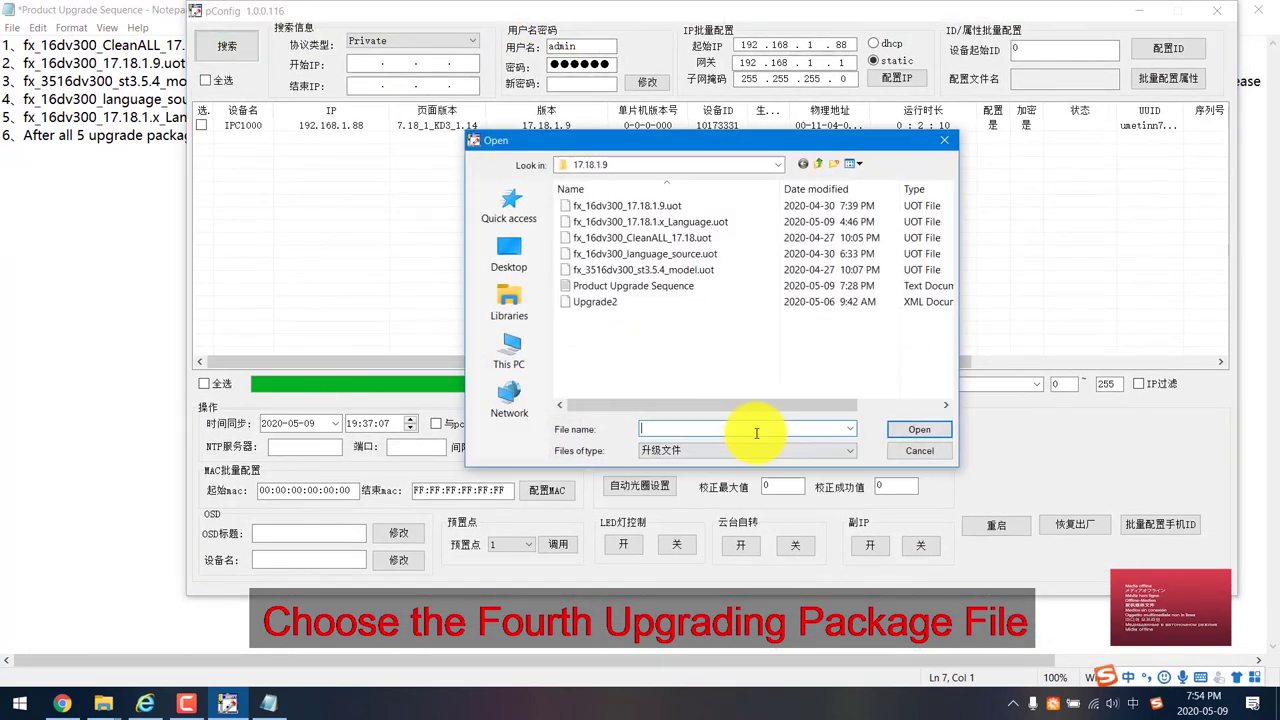
double_click(700, 256)
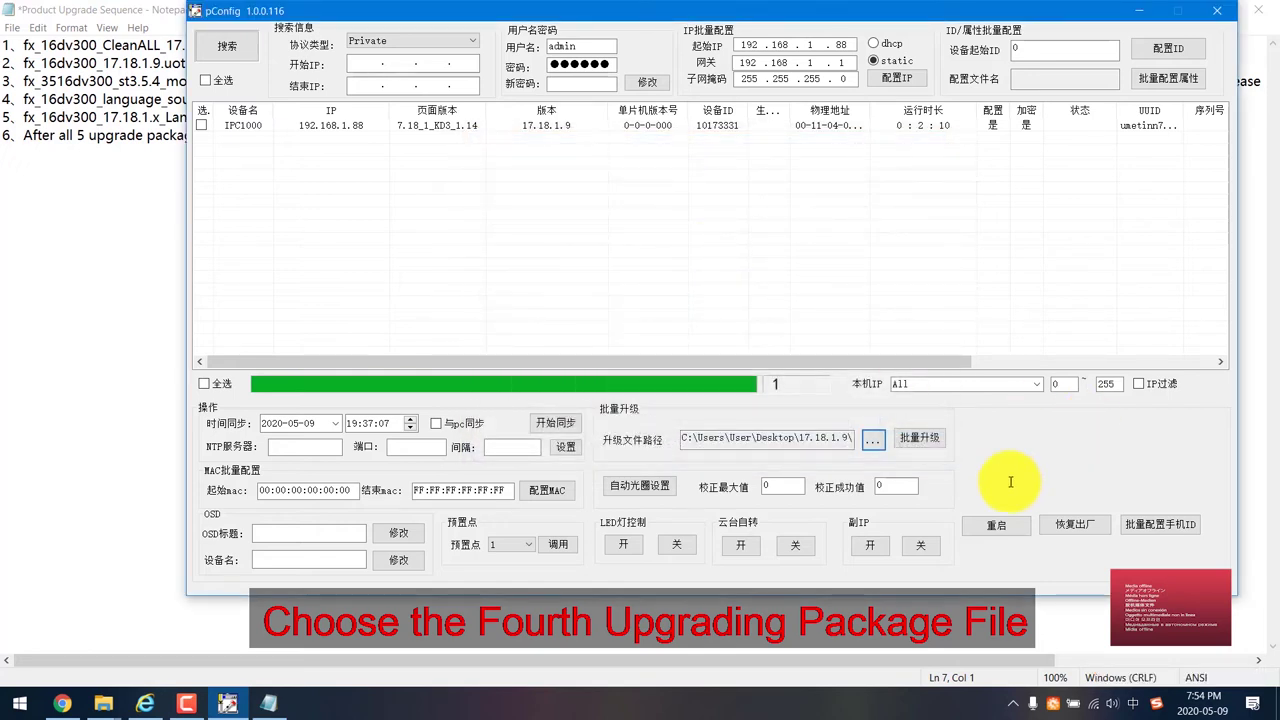
click(918, 440)
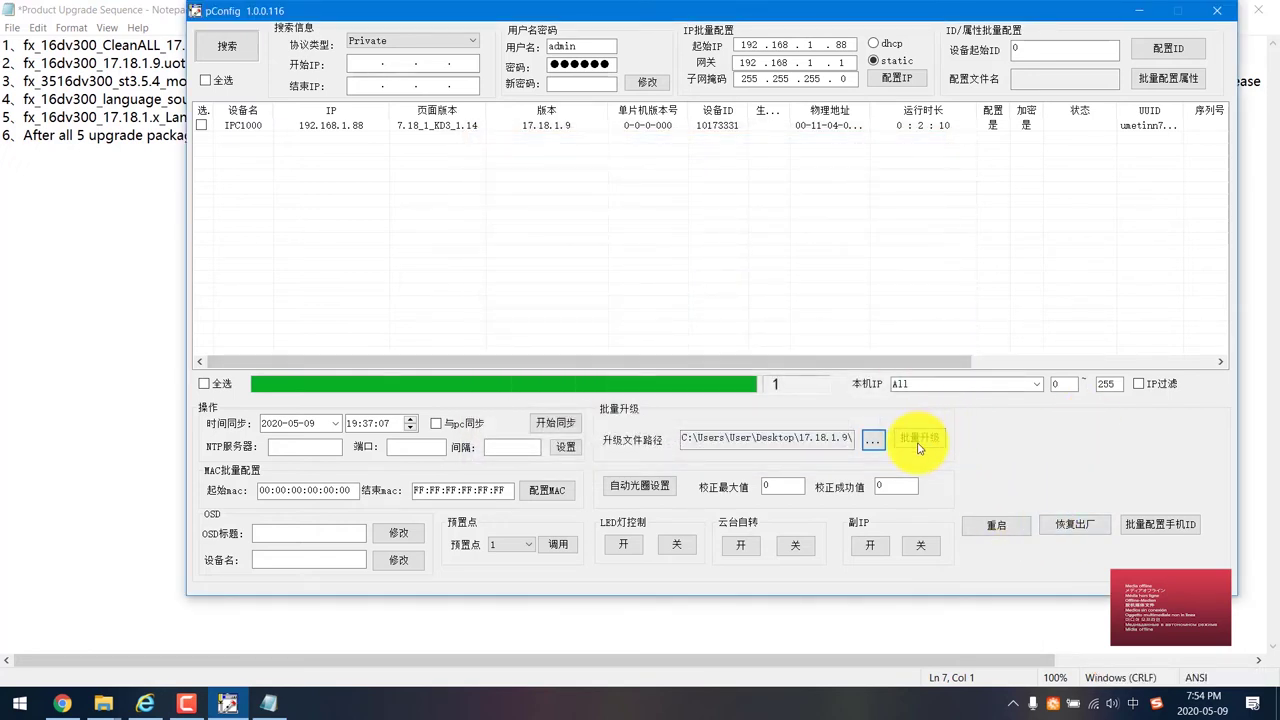
click(204, 127)
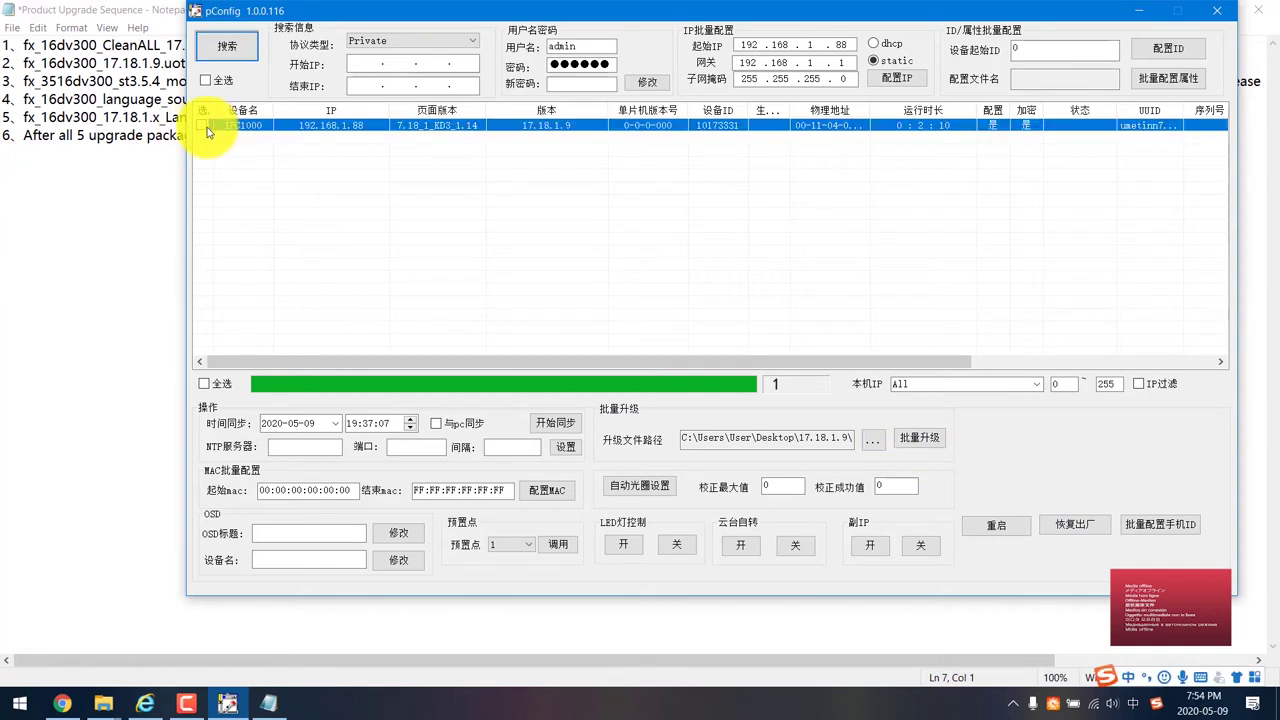
click(204, 128)
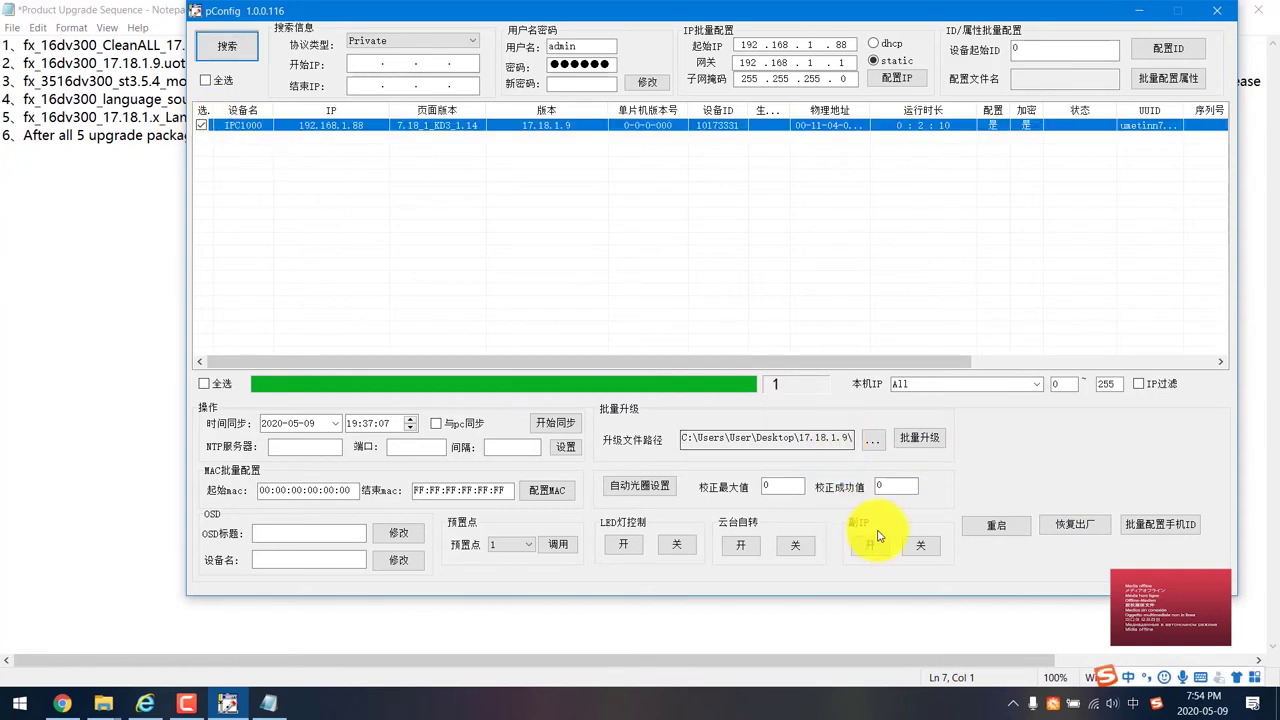
click(913, 440)
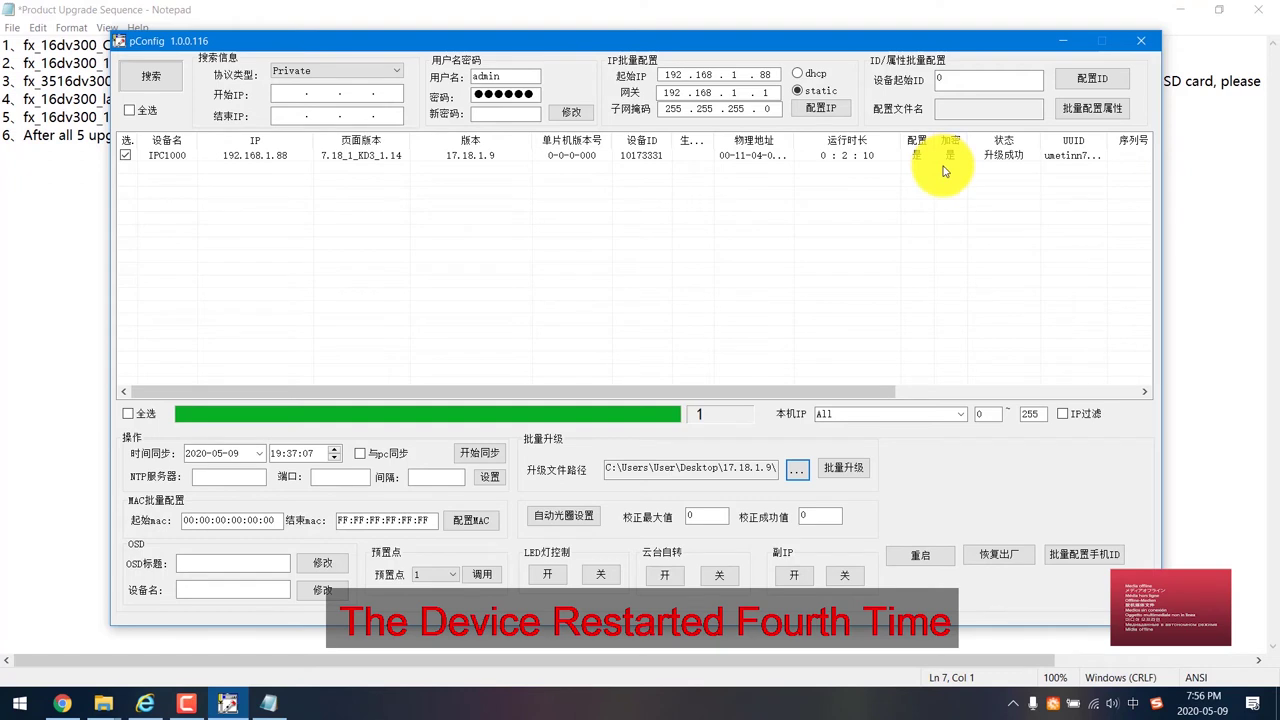
Step: Once the fourth upgrade succeeds, minimize pConfig to read the Notepad upgrade sequence
click(1062, 54)
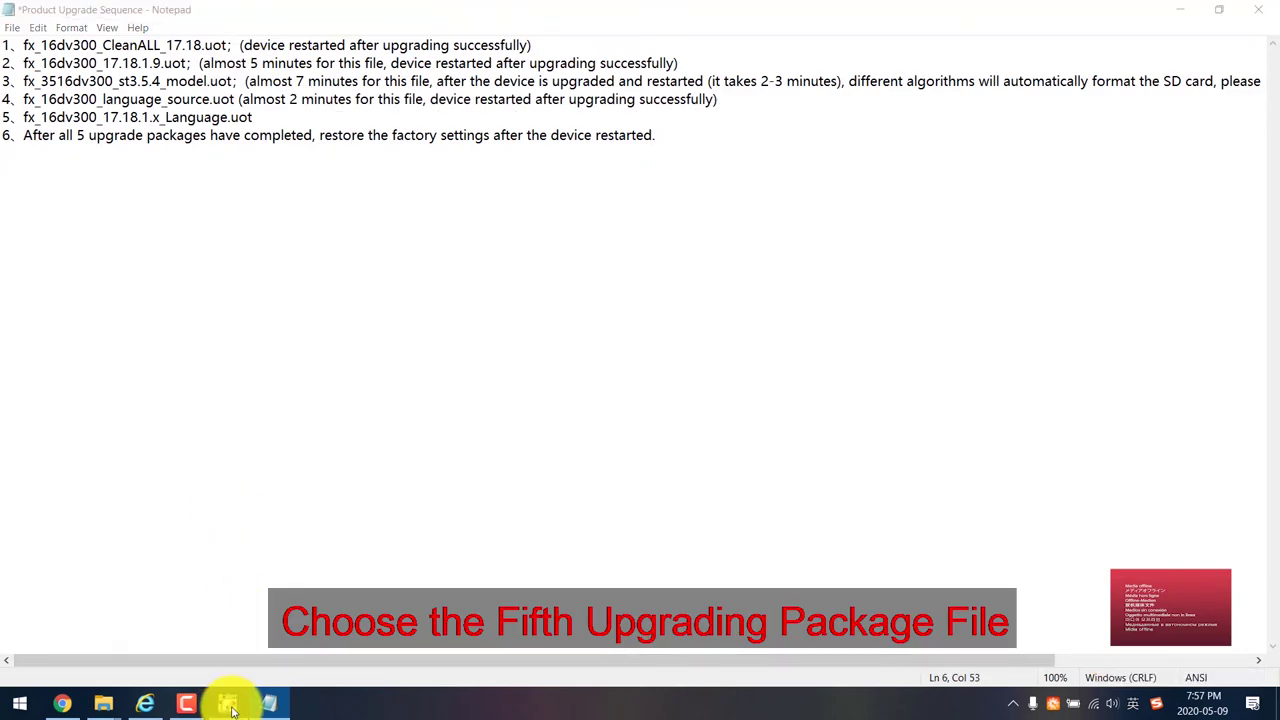
Step: Refresh the camera list and look up the fifth package's file name in the Notepad notes
click(228, 703)
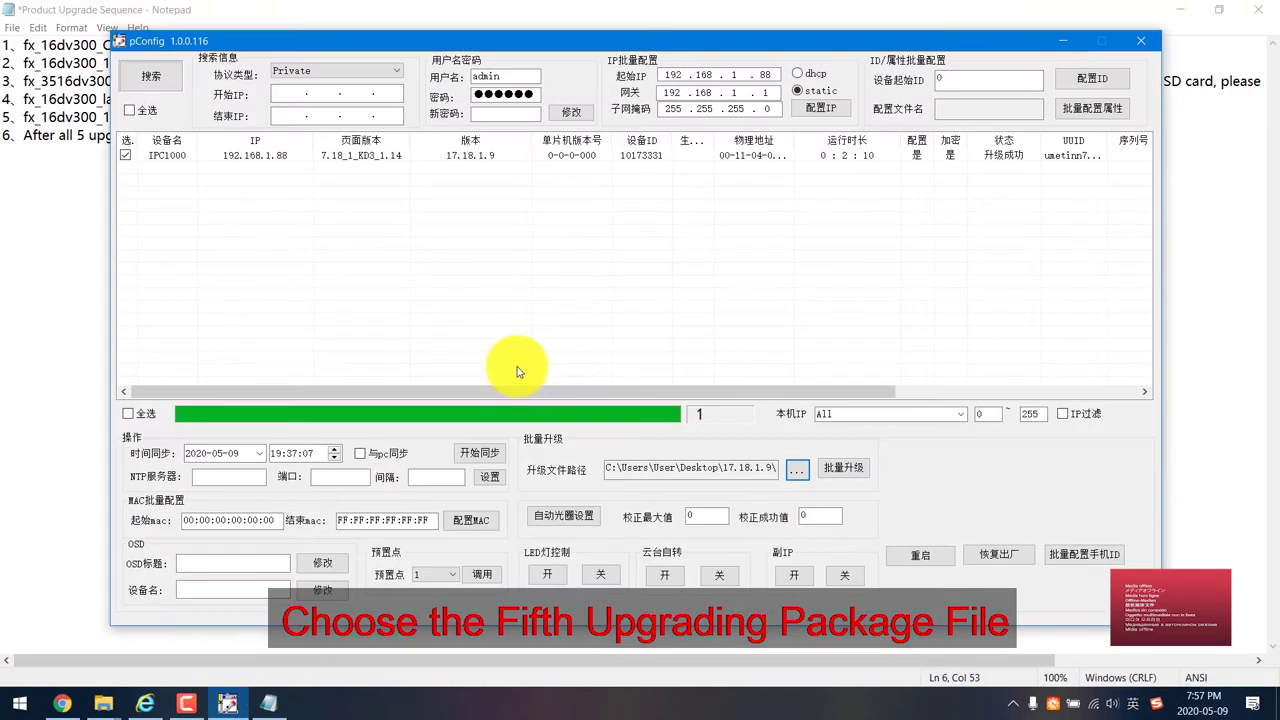
click(160, 79)
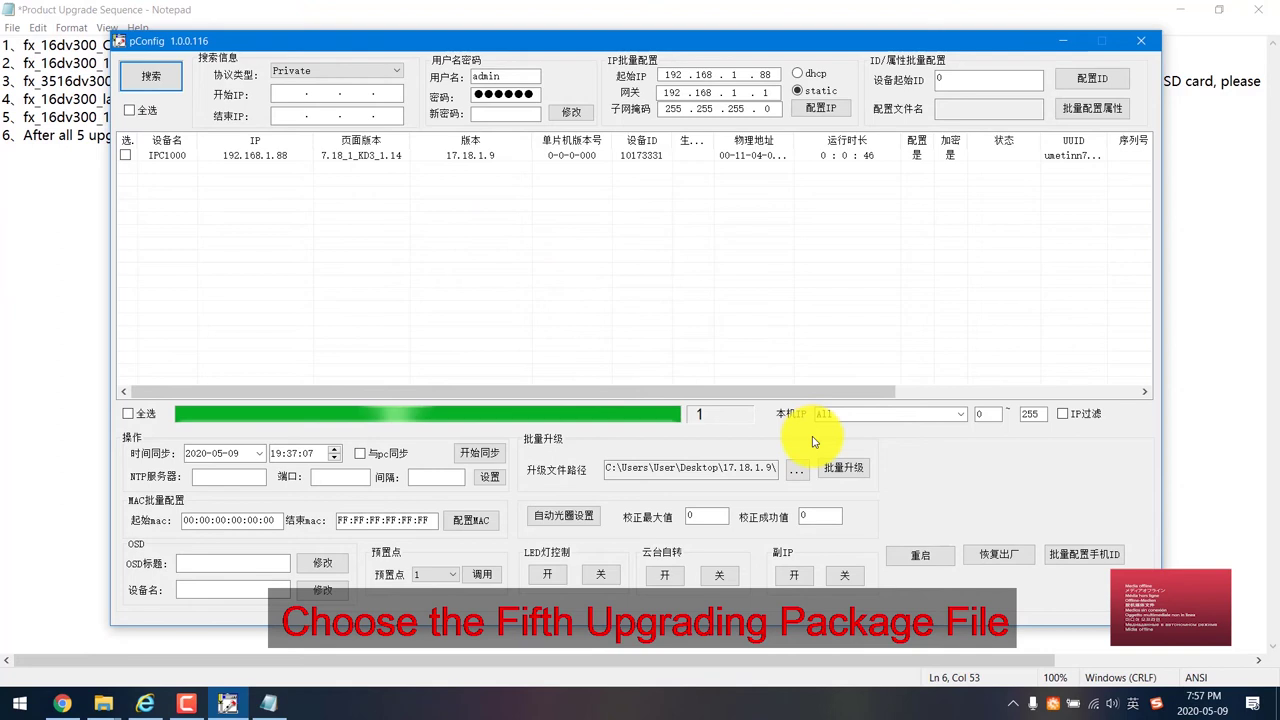
click(797, 469)
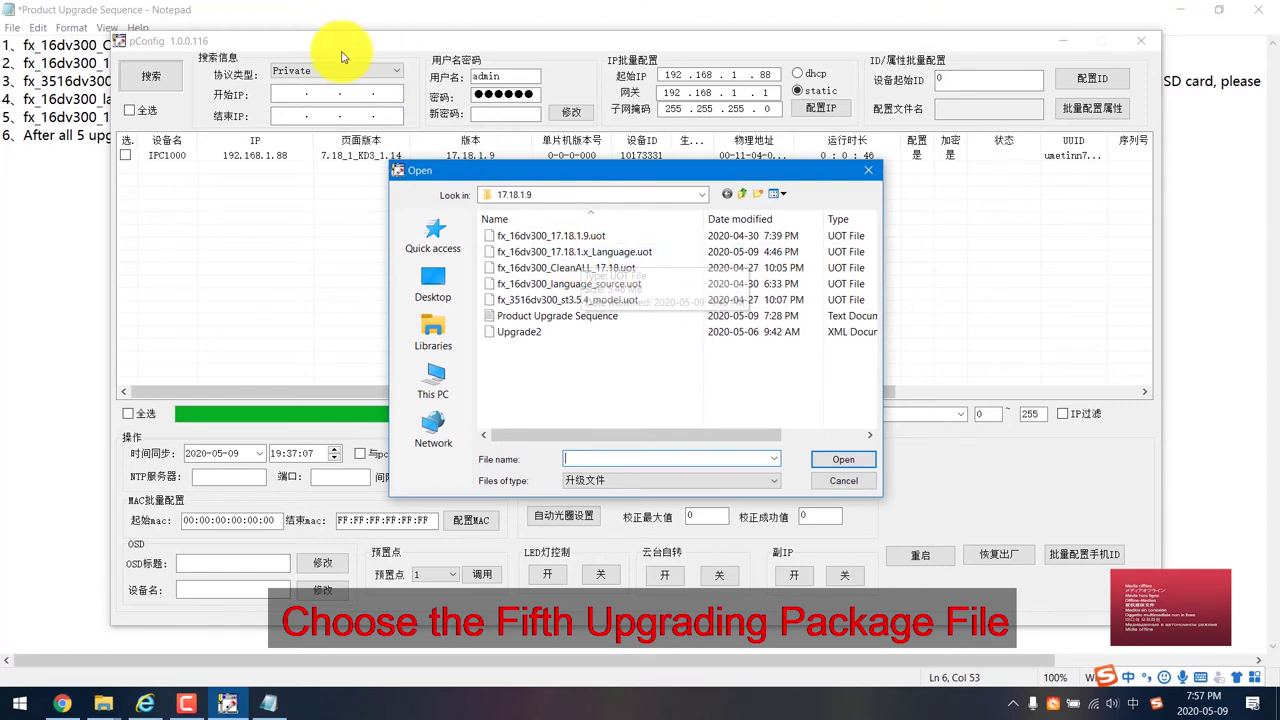
click(866, 172)
drag(452, 40, 812, 52)
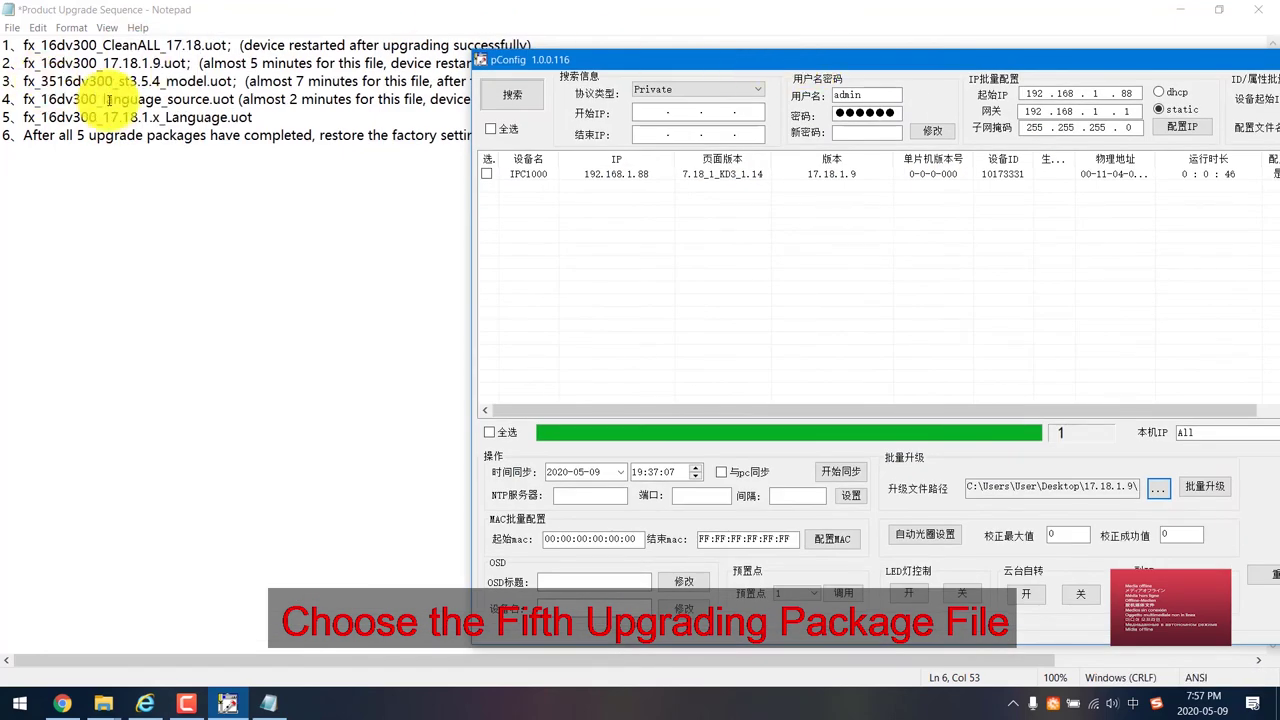
drag(103, 117, 253, 119)
click(202, 301)
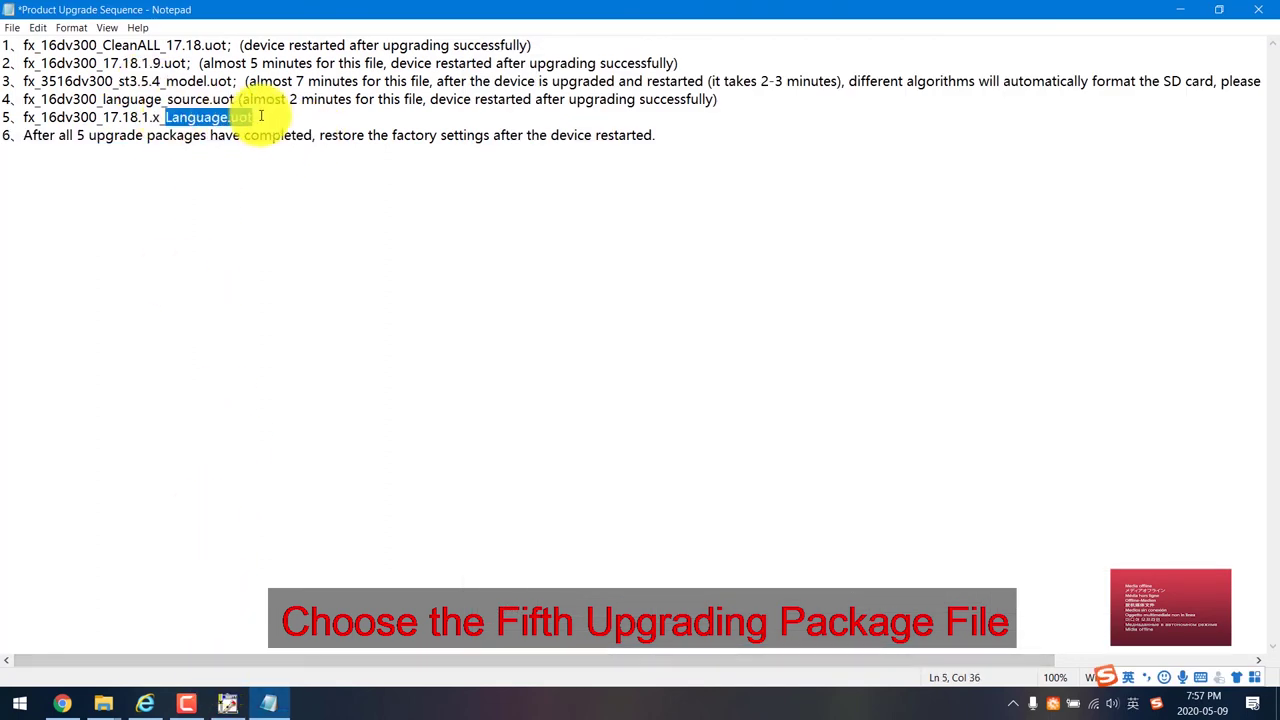
click(186, 703)
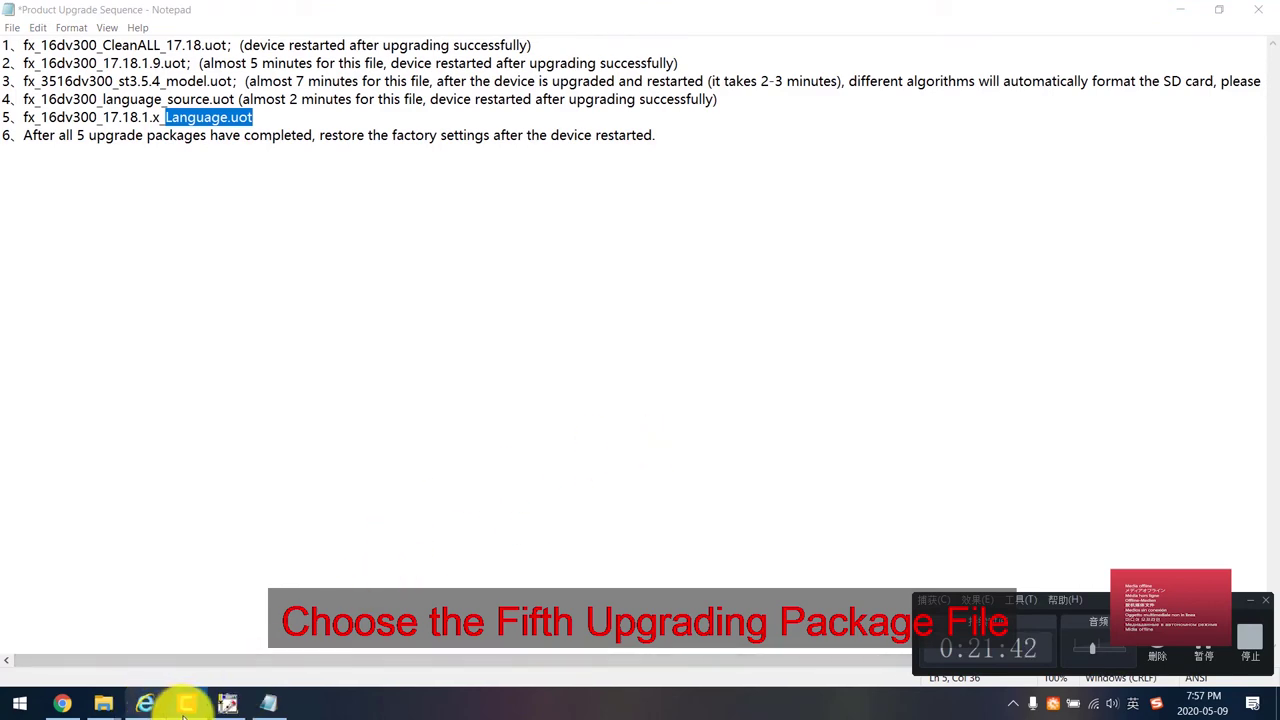
click(228, 703)
Step: Choose fx_16dv300_17.18.1.x_Language.uot as the upgrade file and tick the IPC1000 camera
click(1157, 487)
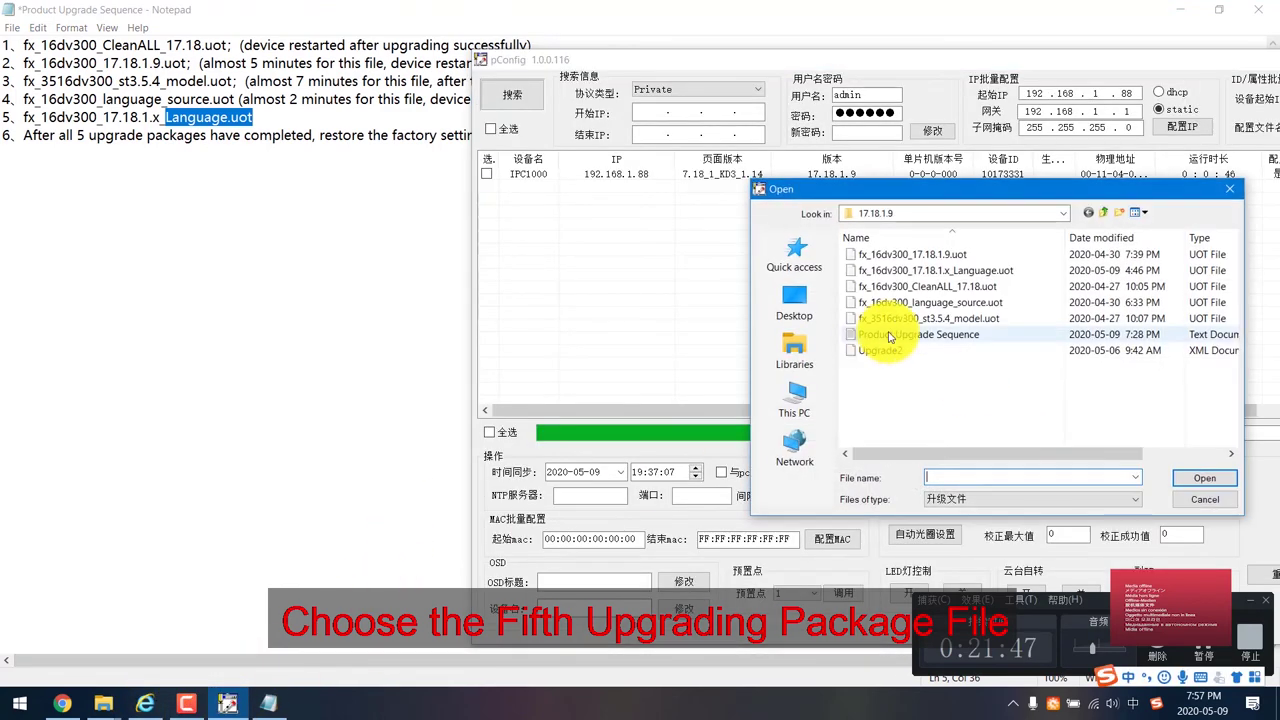
double_click(971, 271)
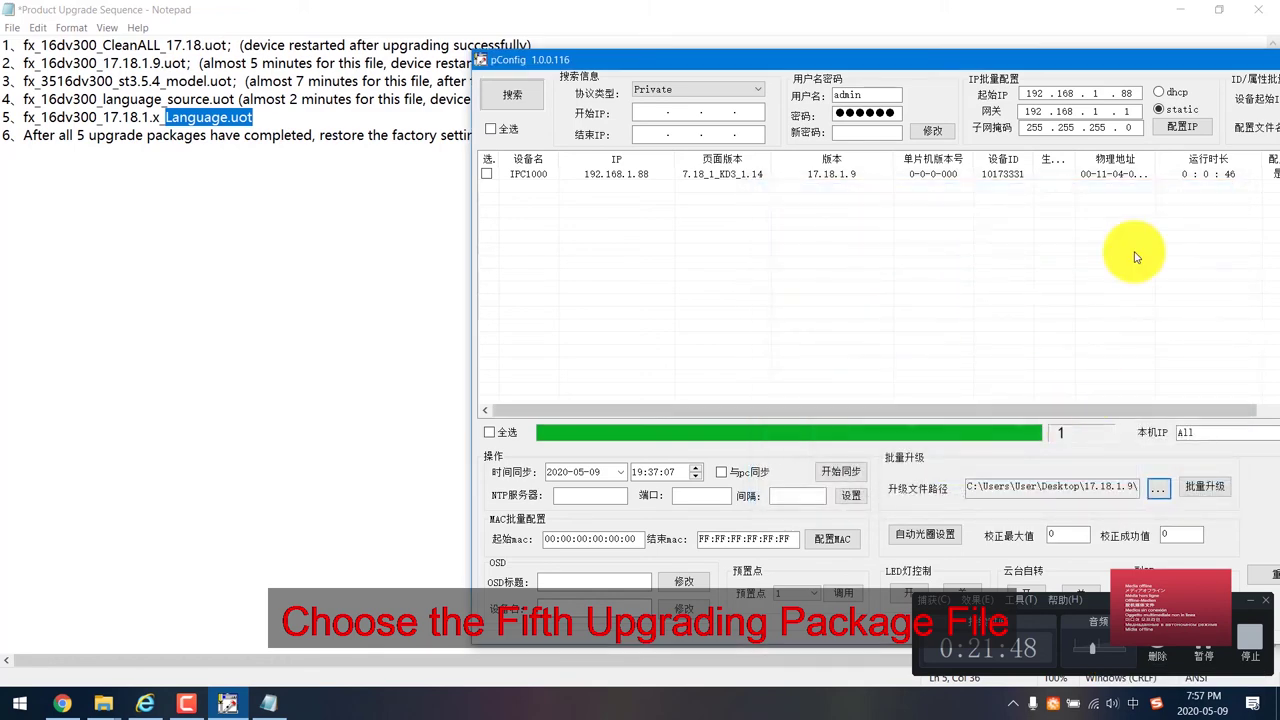
drag(1107, 61, 752, 48)
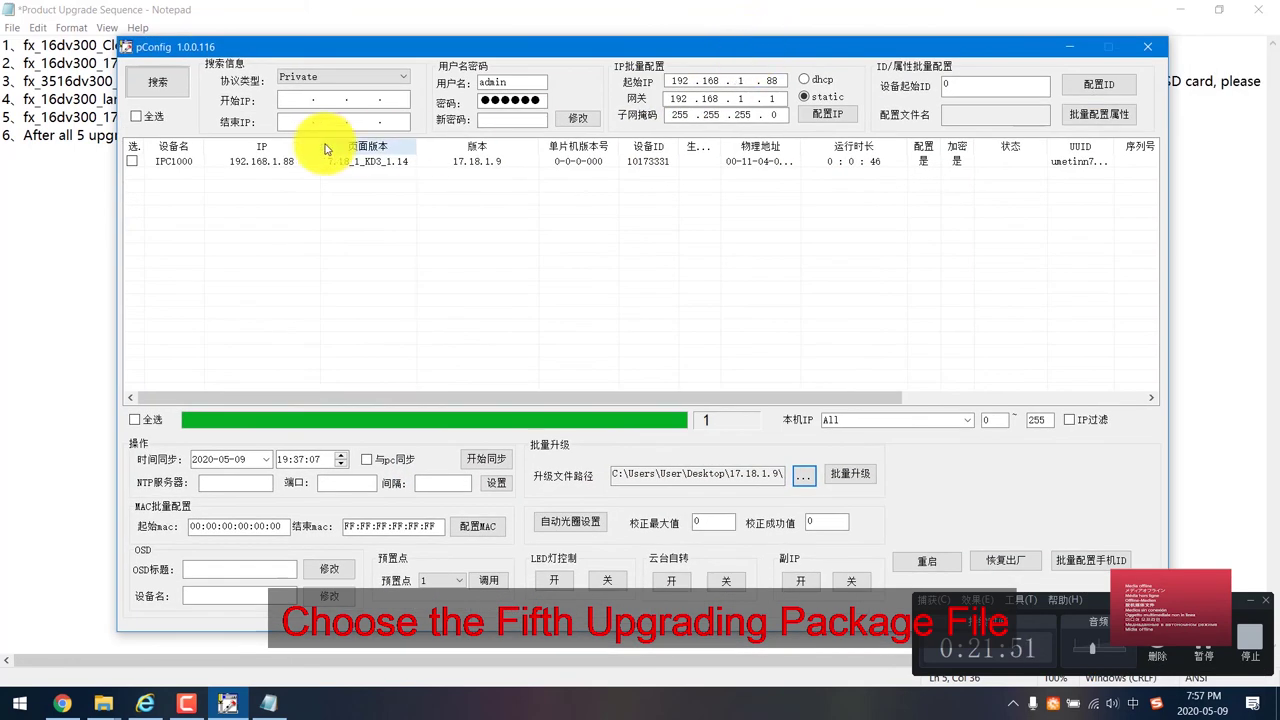
click(140, 163)
click(133, 162)
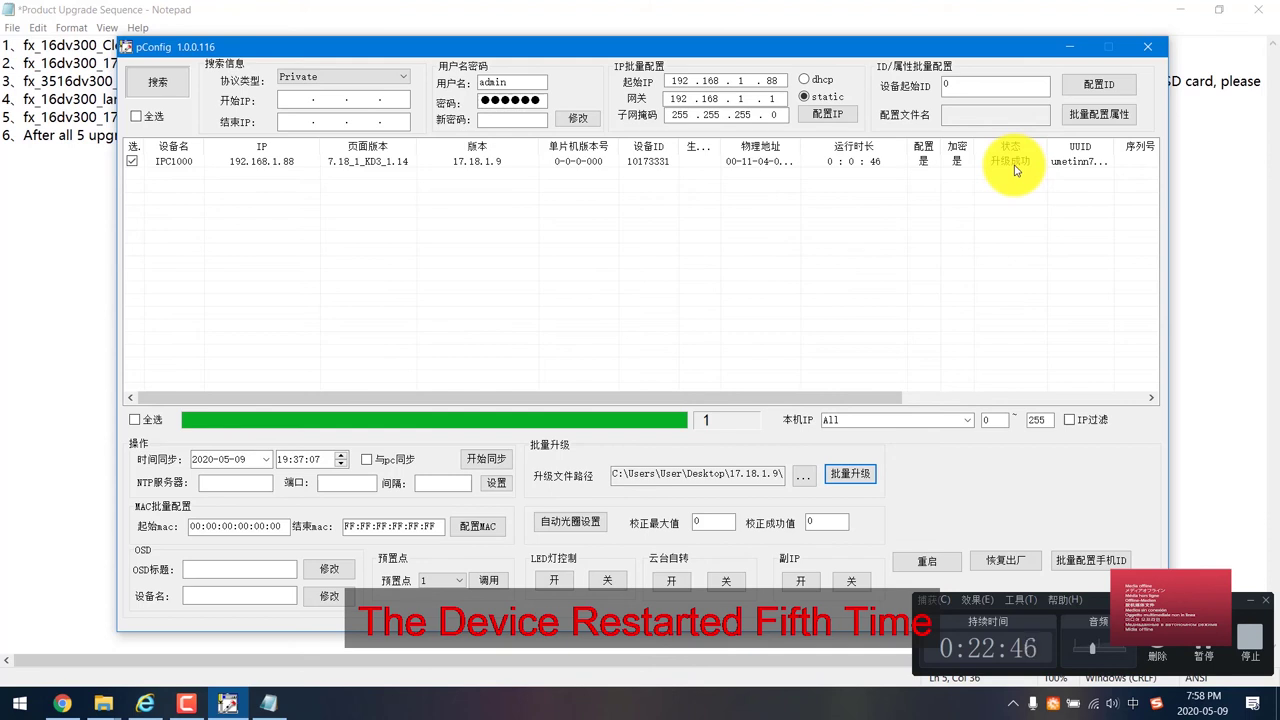
Step: Refresh the device list so IPC1000 reappears after restarting, with run time 0:0:22
click(157, 81)
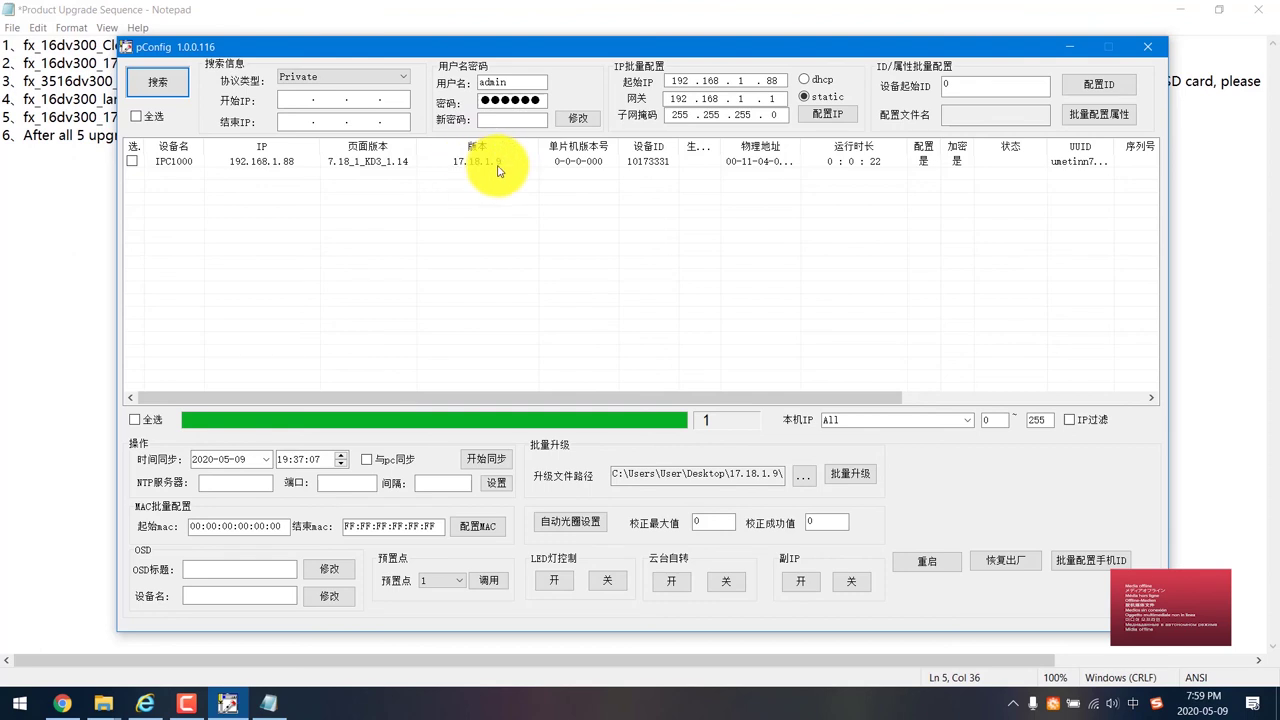
Step: Tick IPC1000 and send it the 恢复出厂 factory reset
click(132, 161)
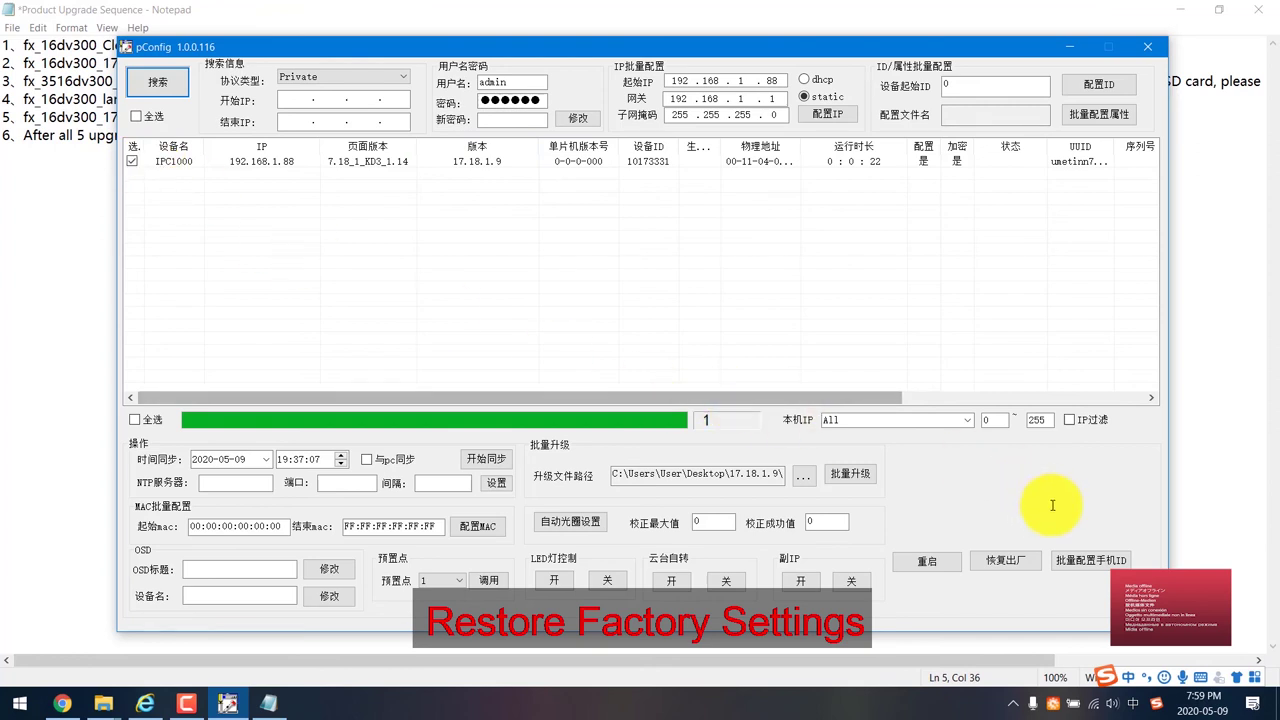
click(1000, 564)
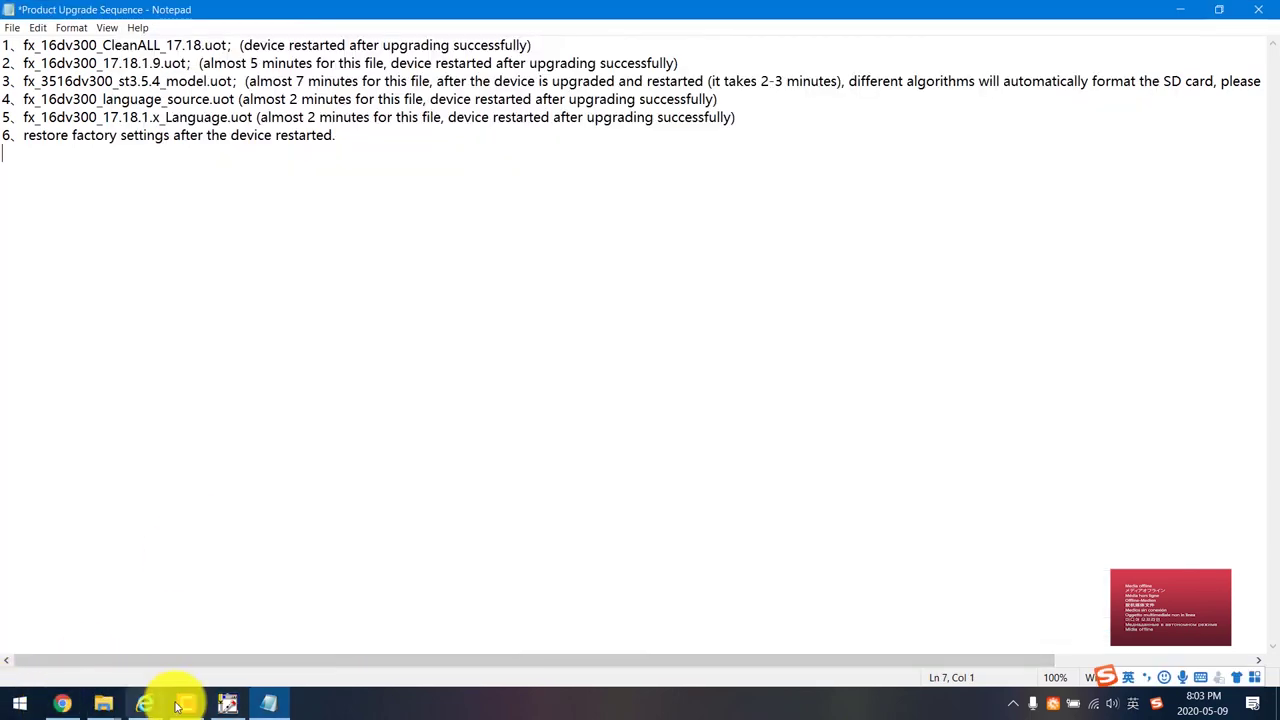
Step: Log in to the camera's web interface at 192.168.1.88 in a maximized Internet Explorer
click(143, 708)
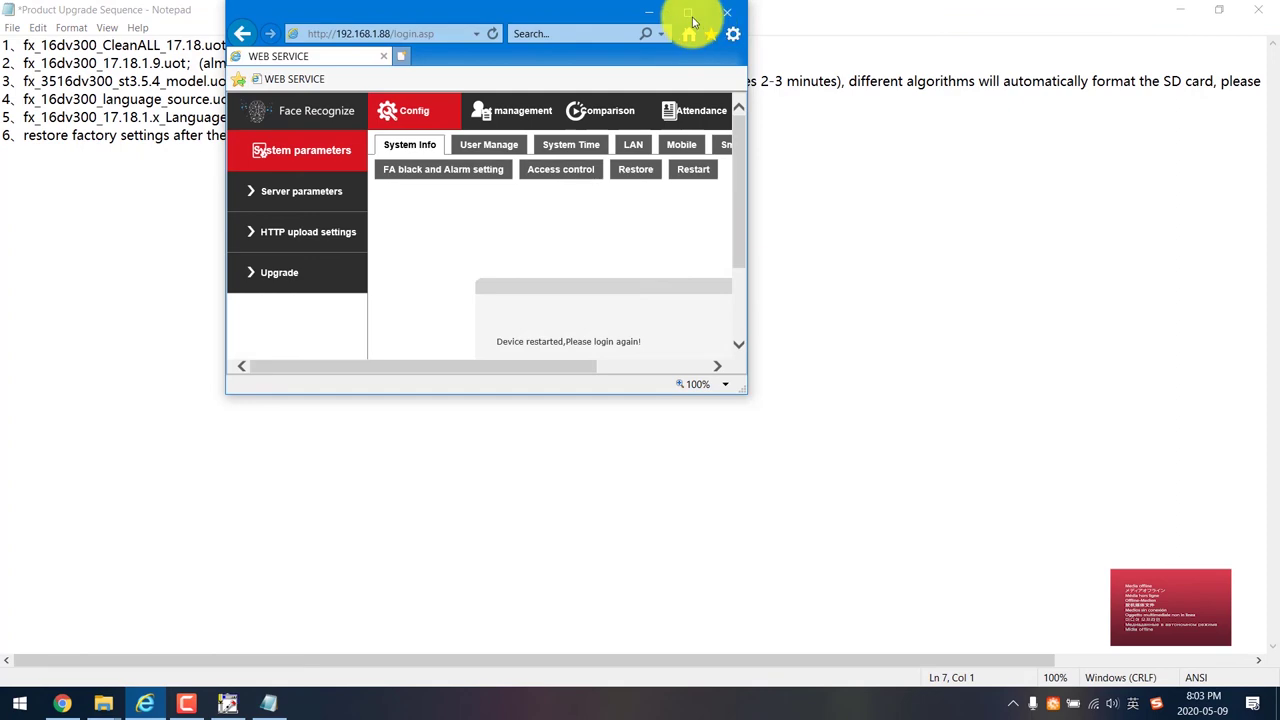
click(697, 20)
click(1220, 111)
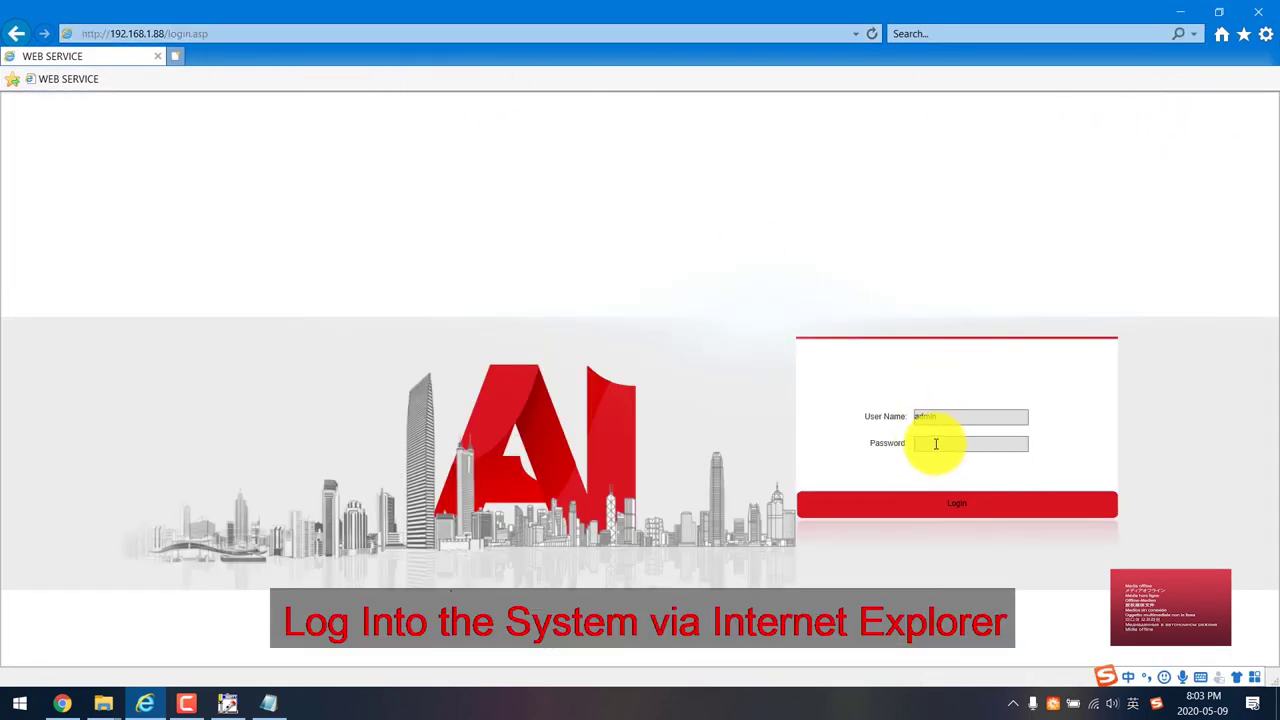
key(Return)
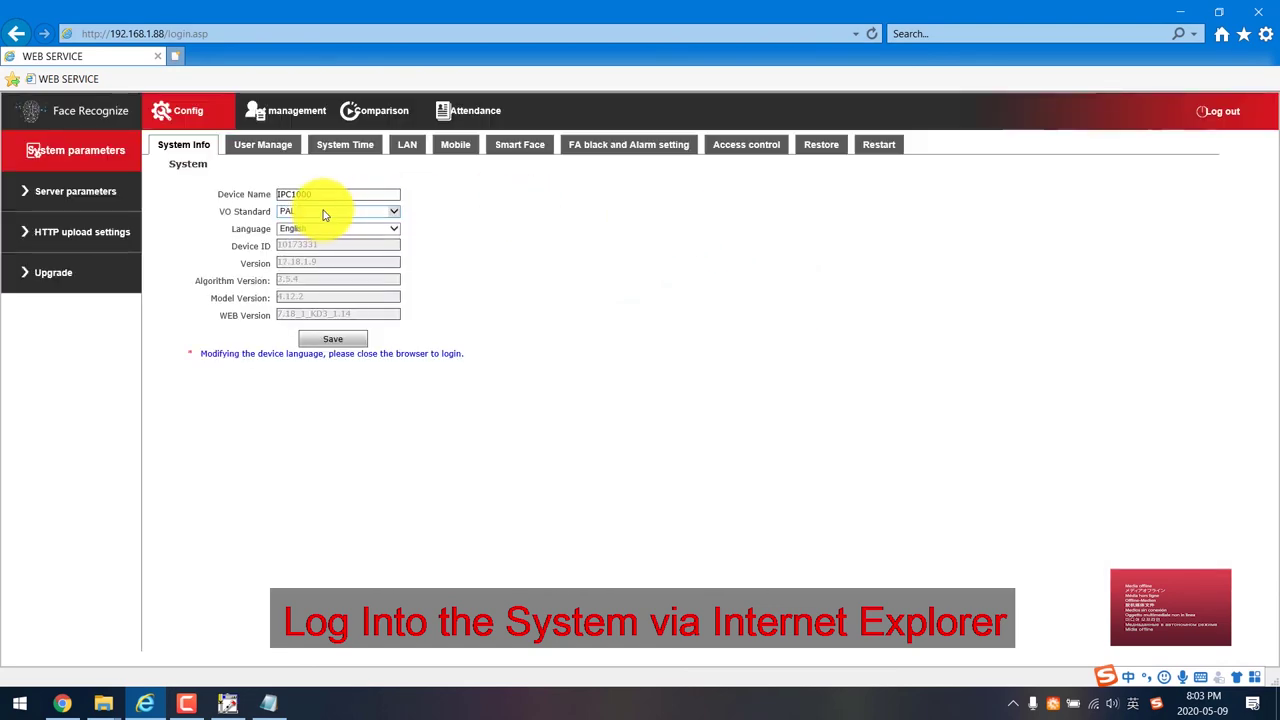
Step: Set the device language to lingua italiana under System Info and save
click(363, 228)
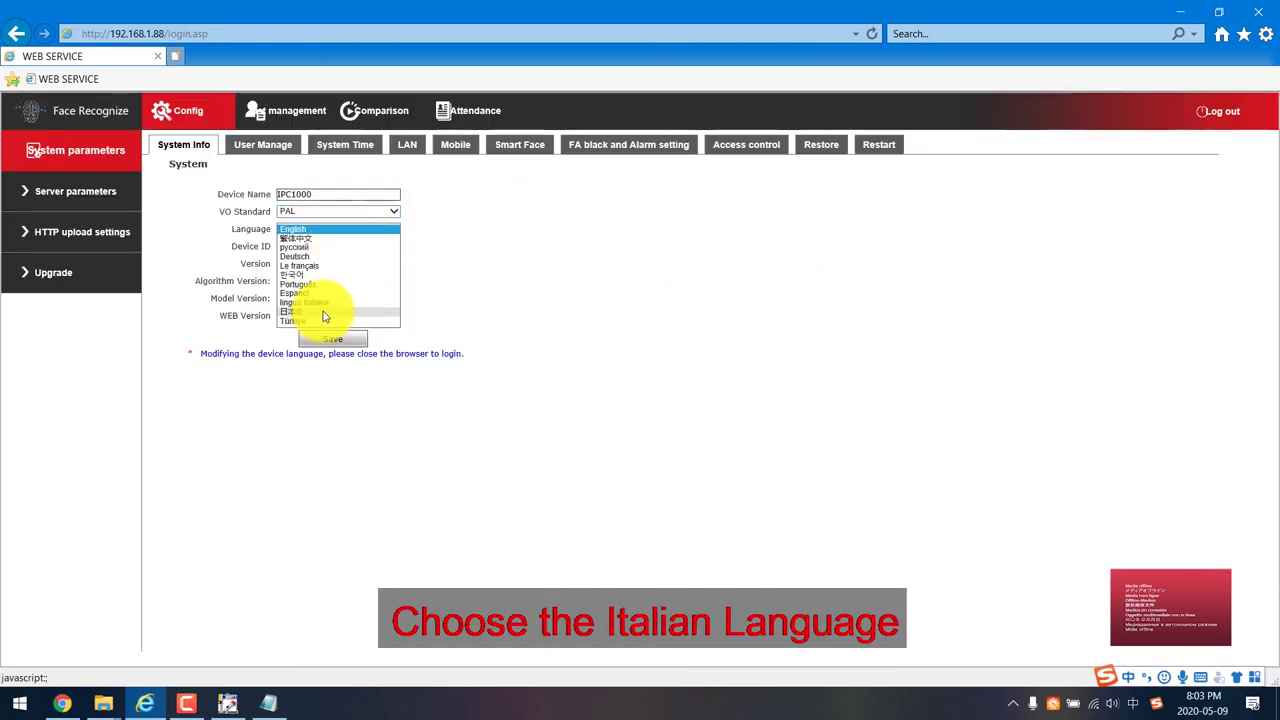
click(324, 303)
click(331, 340)
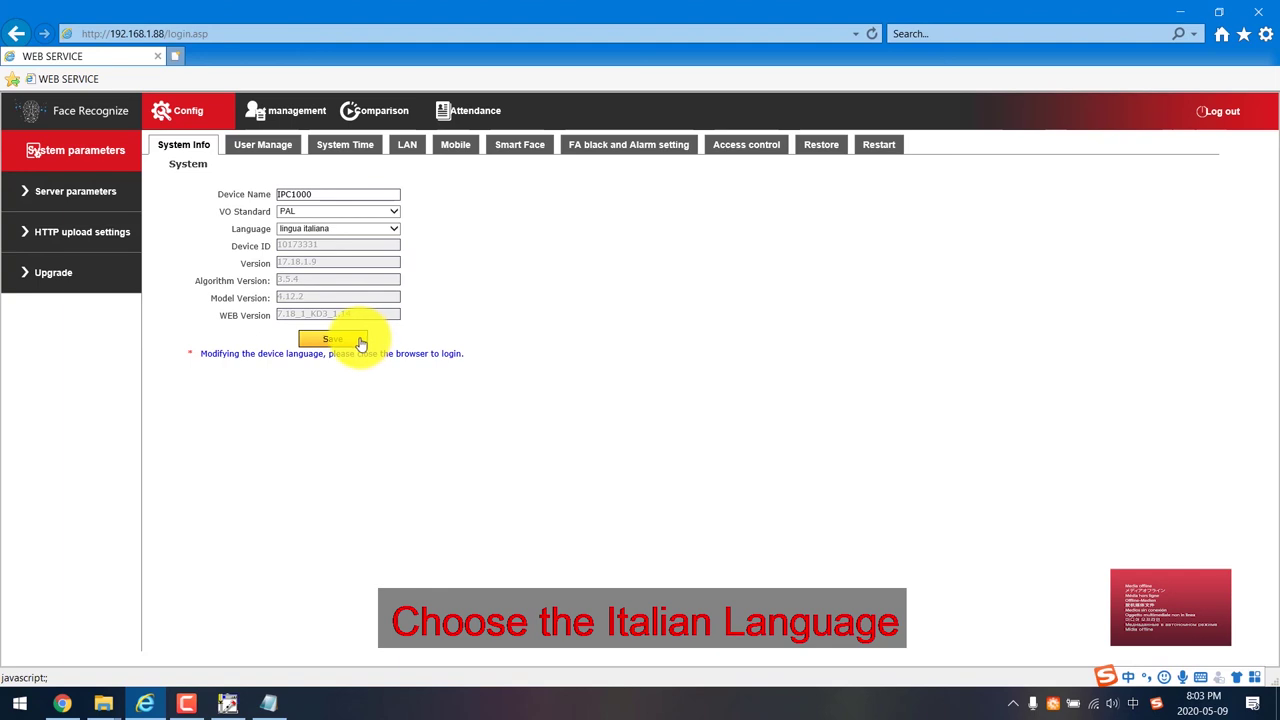
click(334, 341)
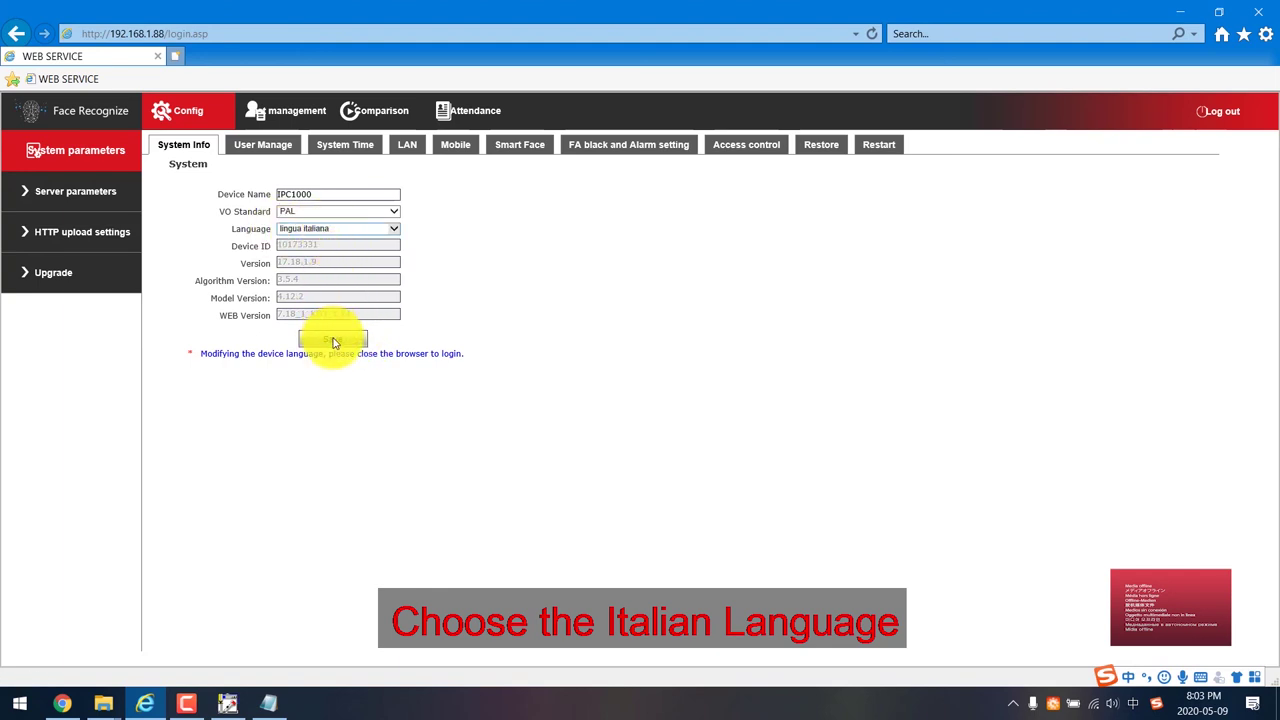